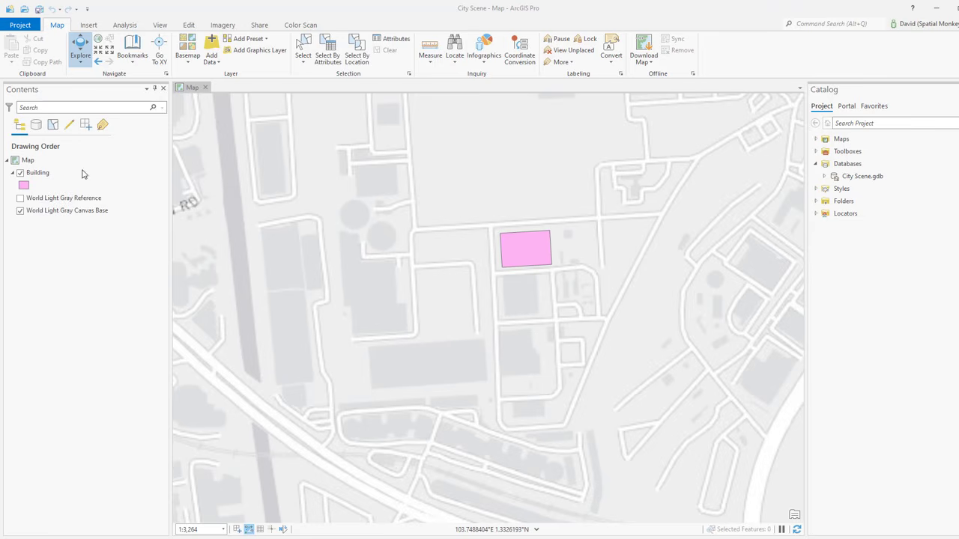
# Examine the Building layer's attribute table, including its Height field, and close the table.
pyautogui.click(34, 174)
pyautogui.click(32, 175)
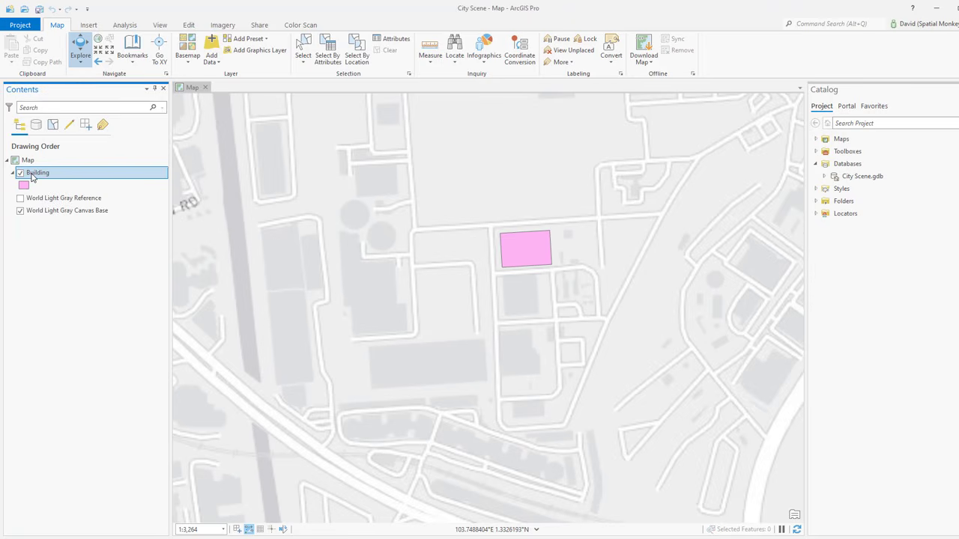
pyautogui.rightClick(33, 174)
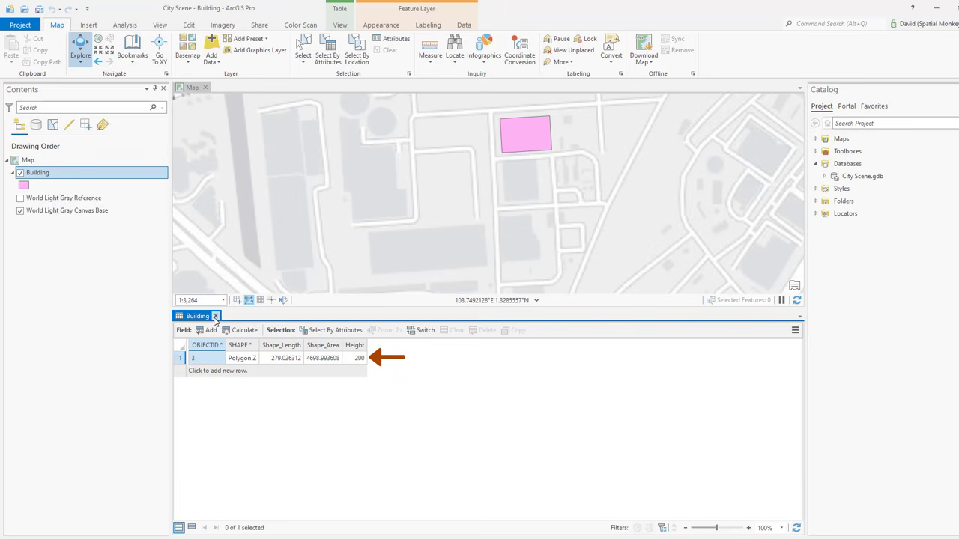
pyautogui.click(216, 316)
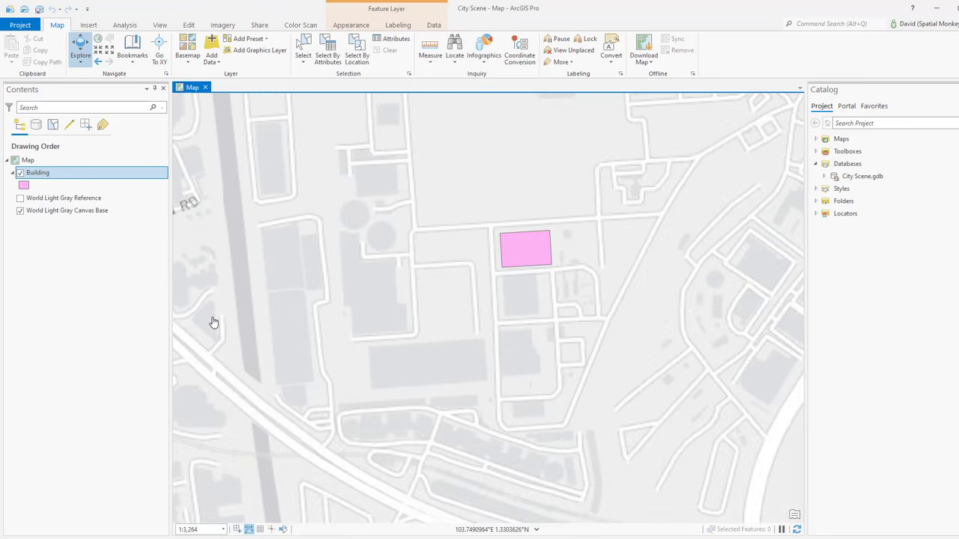
# Convert the 2D map to a local scene.
pyautogui.click(159, 27)
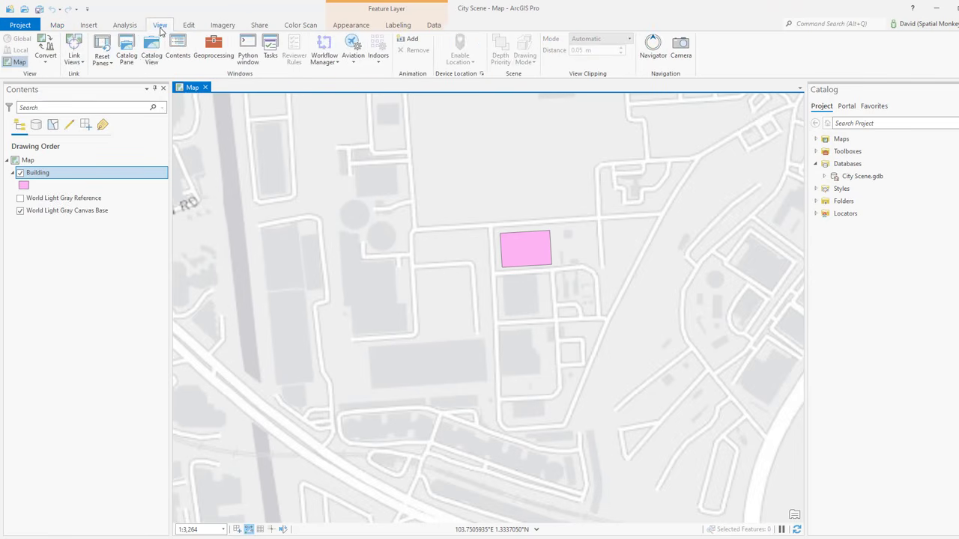
pyautogui.click(45, 62)
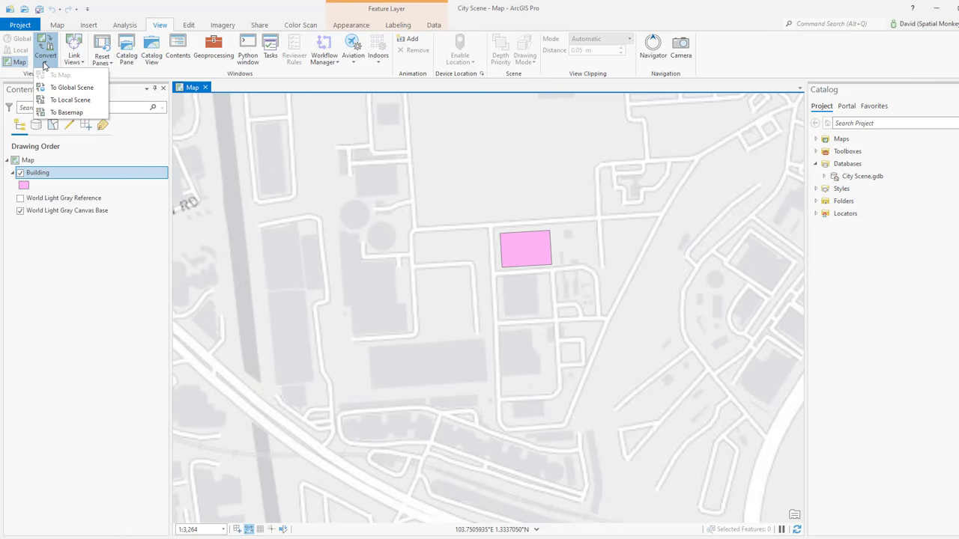
pyautogui.click(60, 101)
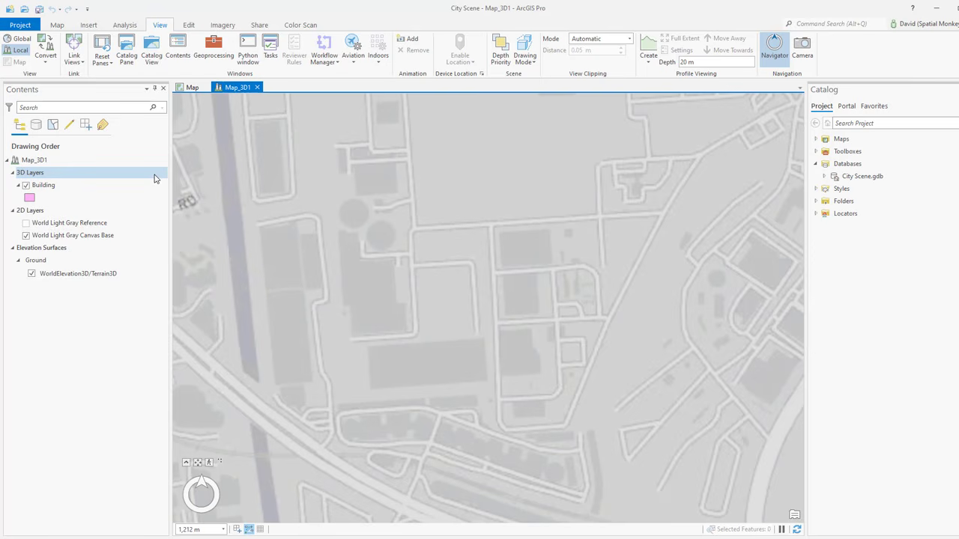
# Set the Building layer's elevation to an absolute height, using the Height field for additional feature elevation.
pyautogui.click(43, 185)
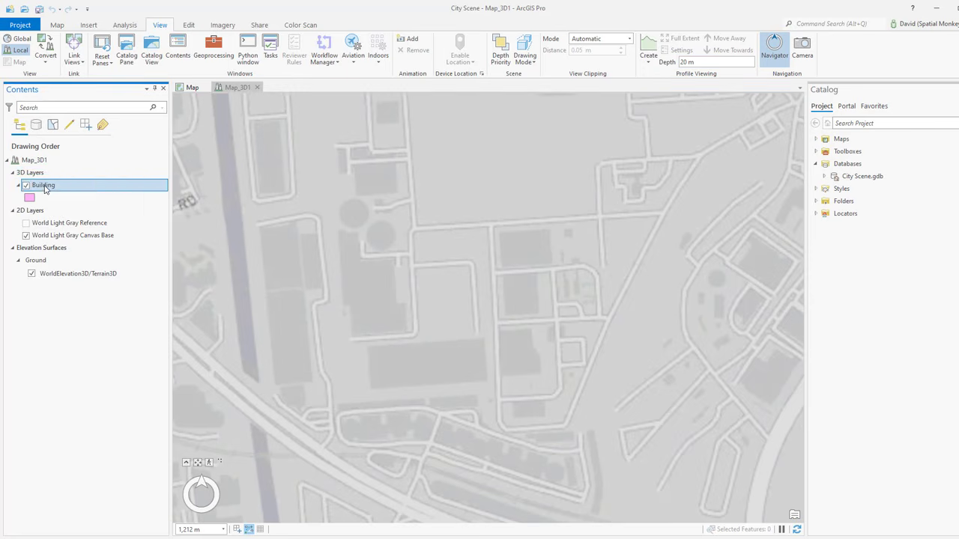
pyautogui.rightClick(43, 186)
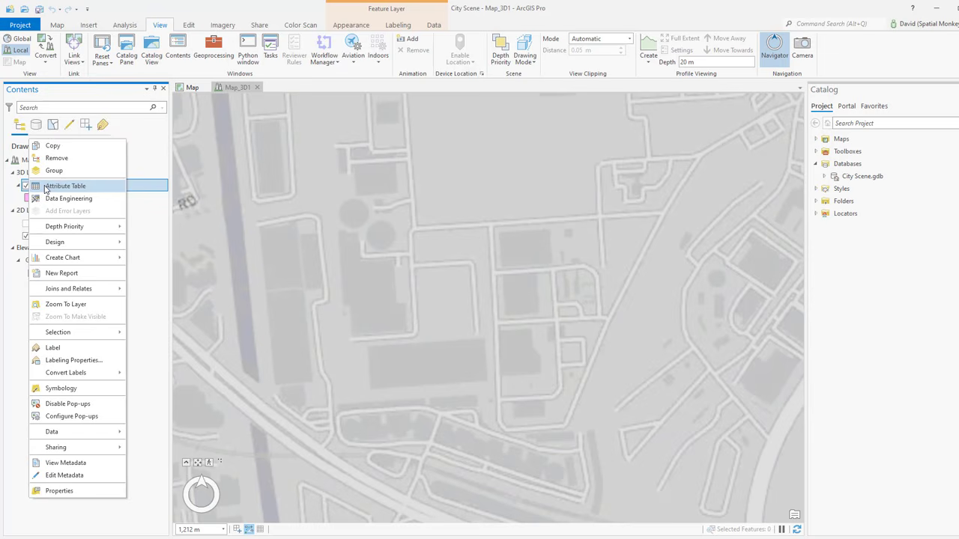
pyautogui.click(60, 490)
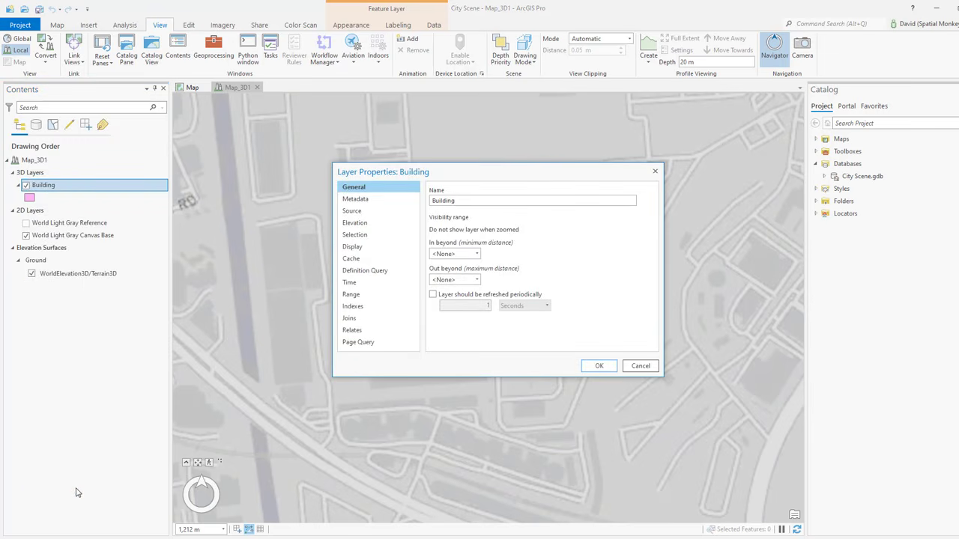
pyautogui.click(347, 224)
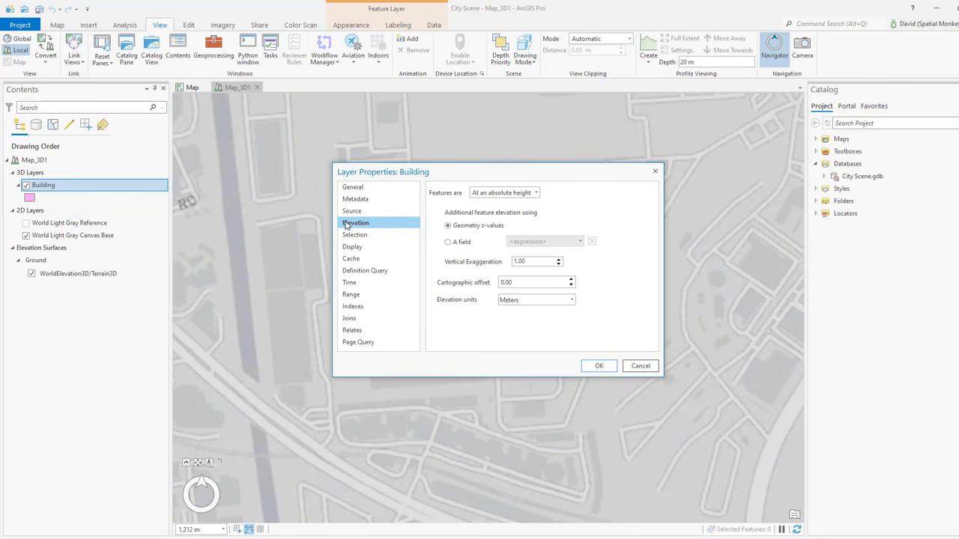
pyautogui.click(536, 194)
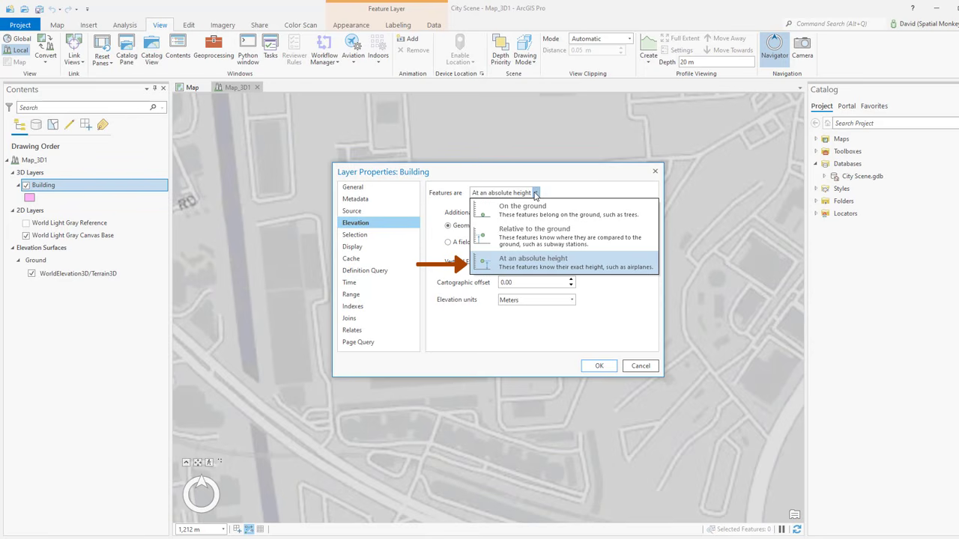
pyautogui.click(545, 270)
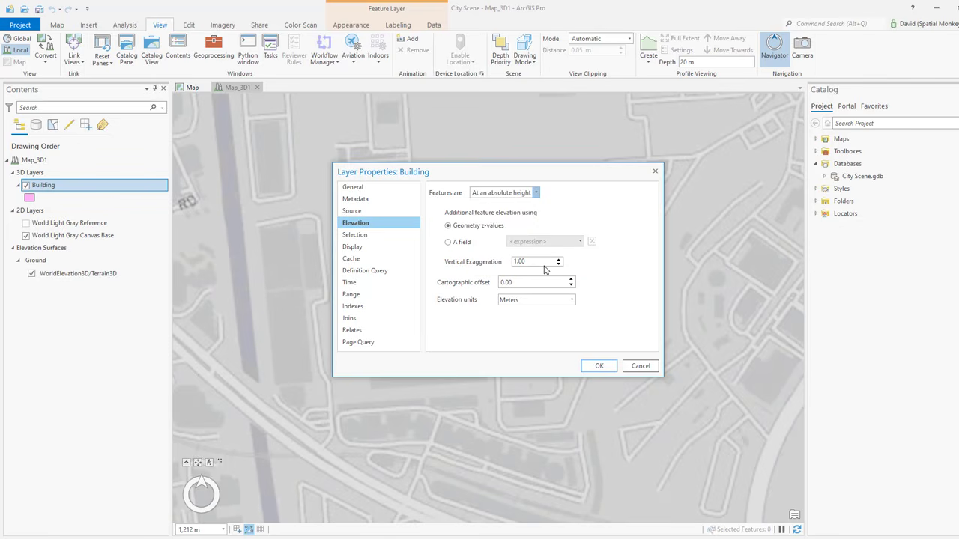
pyautogui.click(448, 244)
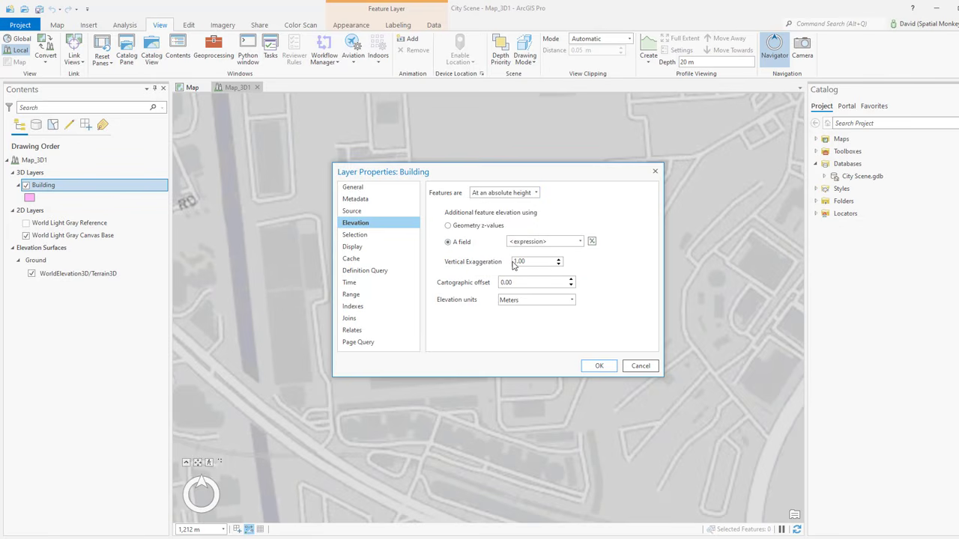
pyautogui.click(580, 241)
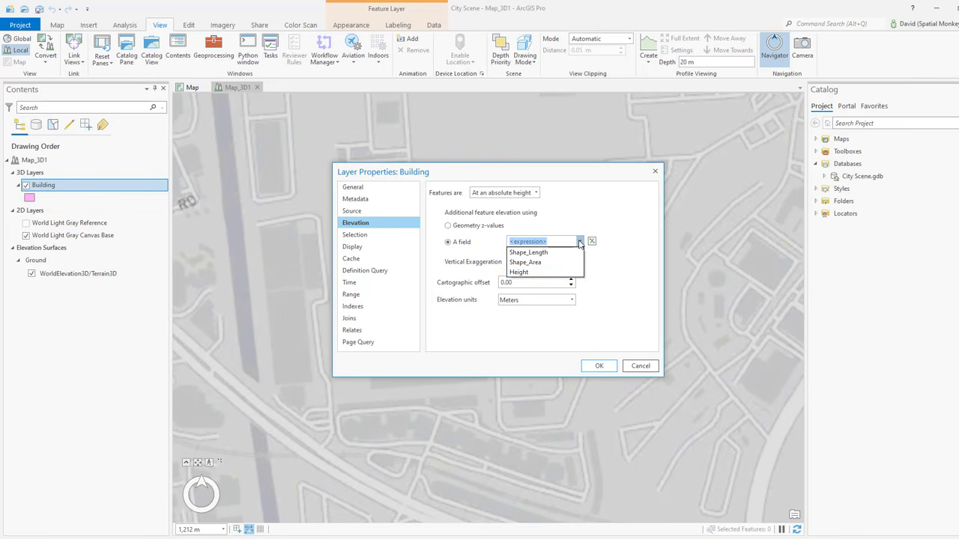
pyautogui.click(557, 274)
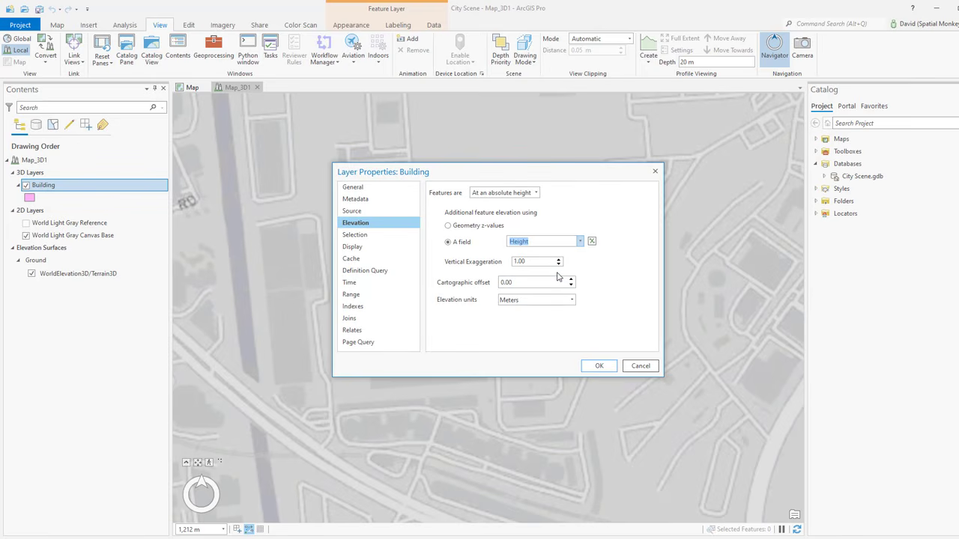
pyautogui.click(599, 366)
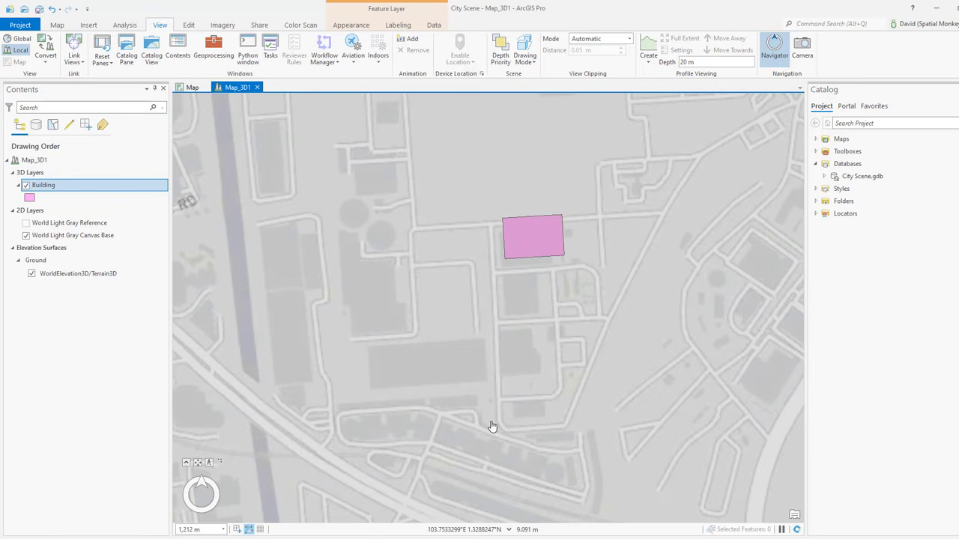
# Place the Building layer's features on the ground with a cartographic offset of 1 meter.
pyautogui.click(186, 465)
pyautogui.moveTo(225, 499)
pyautogui.mouseDown()
pyautogui.moveTo(225, 448)
pyautogui.moveTo(224, 497)
pyautogui.mouseUp()
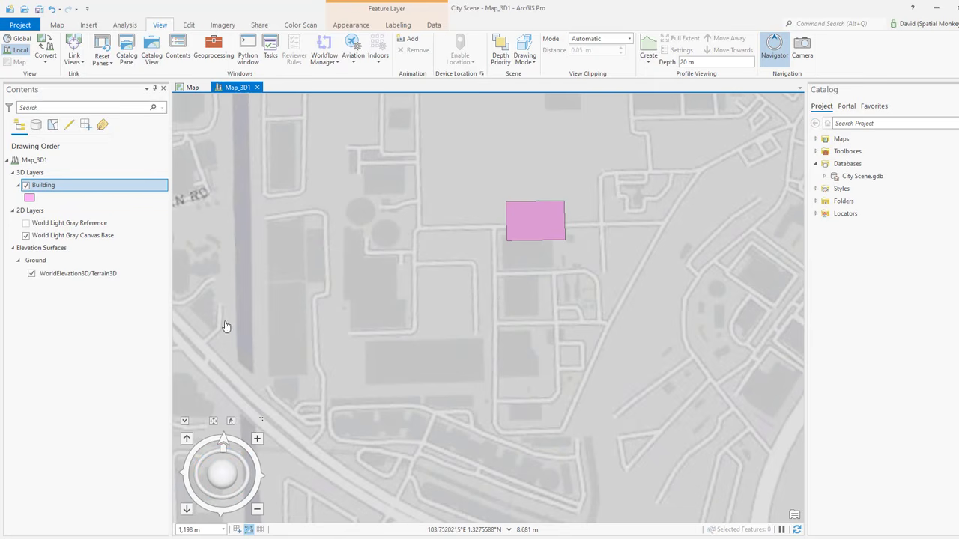
pyautogui.click(50, 188)
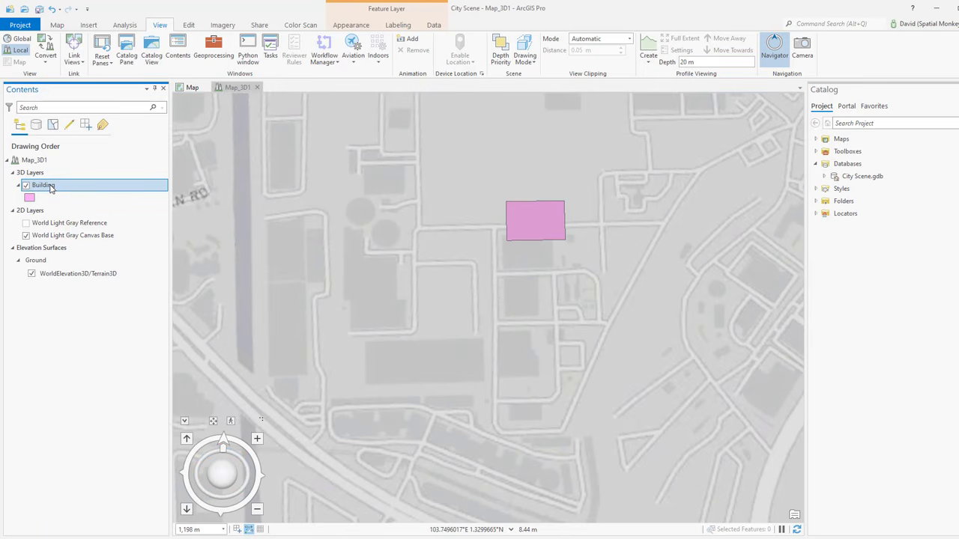
pyautogui.rightClick(50, 187)
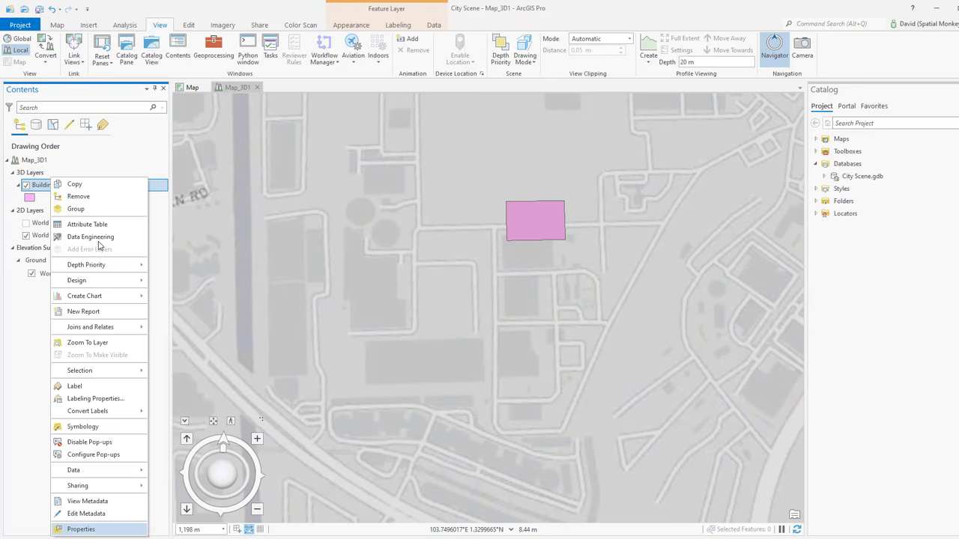
pyautogui.click(104, 531)
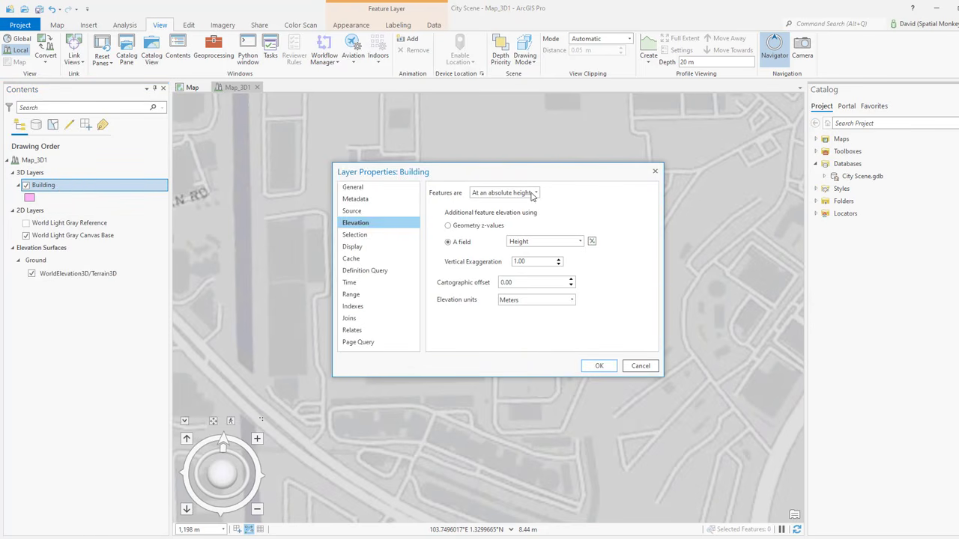
pyautogui.click(532, 194)
pyautogui.click(527, 214)
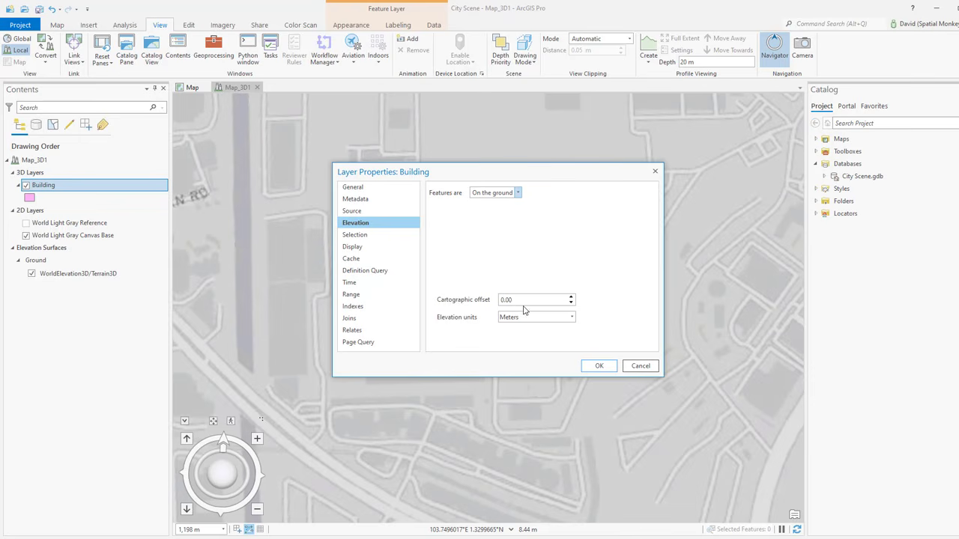
pyautogui.moveTo(522, 301); pyautogui.dragTo(471, 306)
pyautogui.write('1')
pyautogui.click(600, 367)
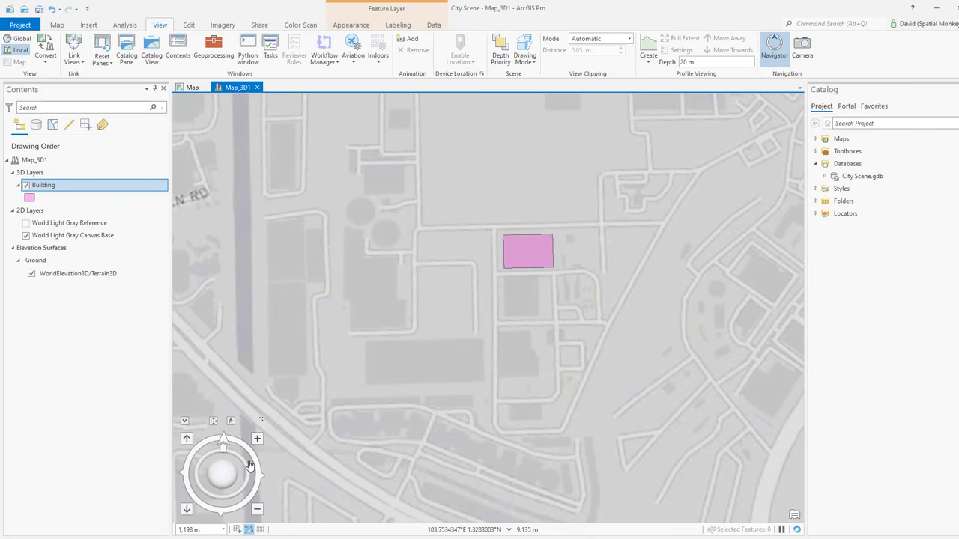
# Extrude the Building layer with the Max Height type, using the Height field in meters.
pyautogui.moveTo(221, 506)
pyautogui.mouseDown()
pyautogui.moveTo(222, 466)
pyautogui.moveTo(222, 501)
pyautogui.moveTo(221, 493)
pyautogui.mouseUp()
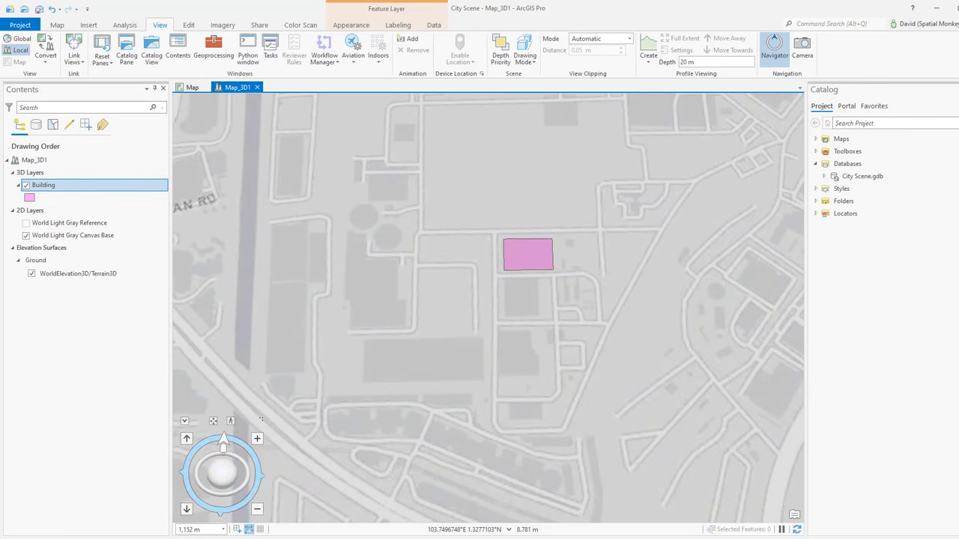
pyautogui.click(349, 25)
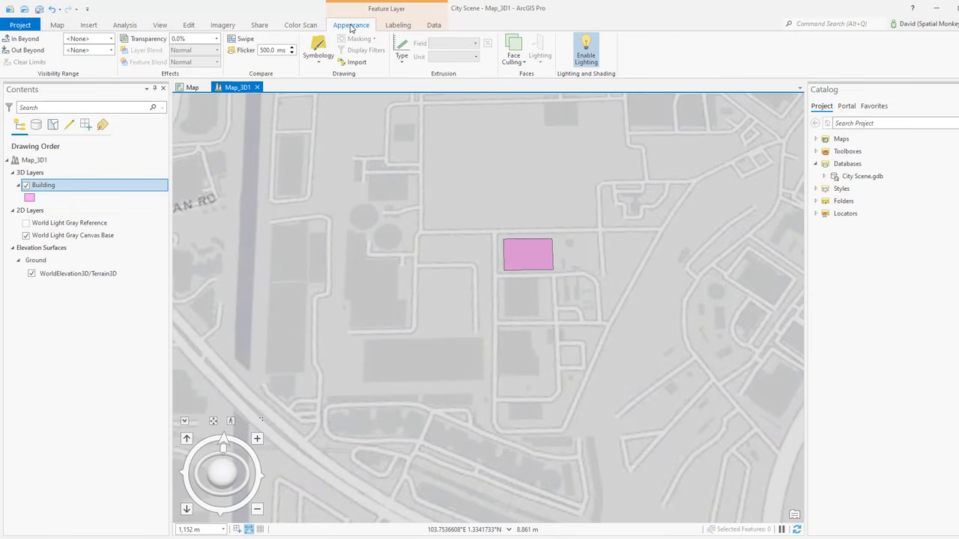
pyautogui.click(402, 54)
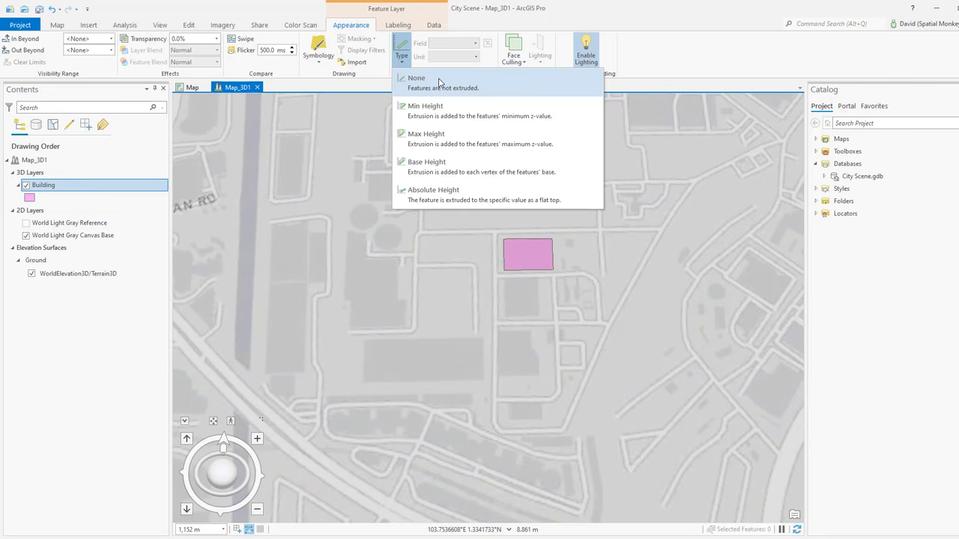
pyautogui.click(477, 142)
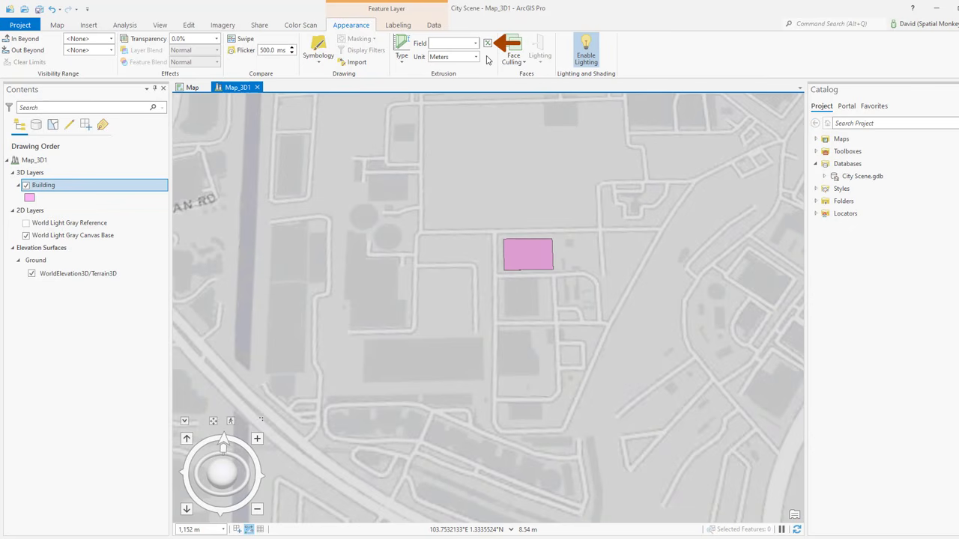
pyautogui.click(474, 43)
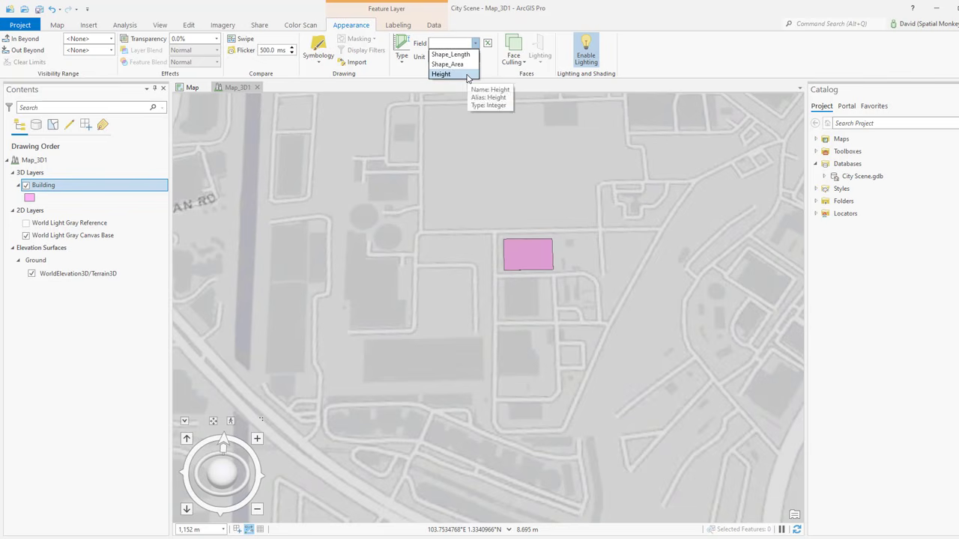
pyautogui.click(470, 74)
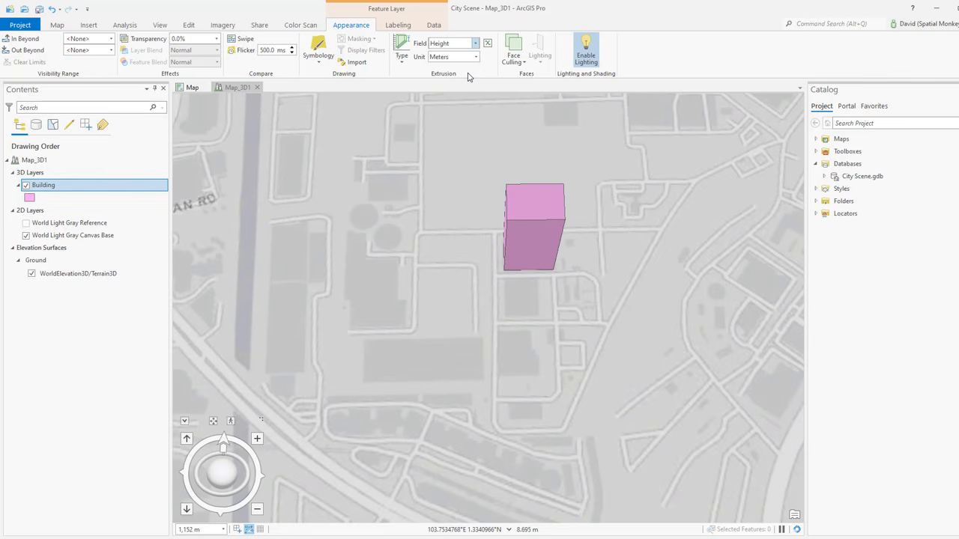
pyautogui.moveTo(231, 493)
pyautogui.mouseDown()
pyautogui.moveTo(207, 483)
pyautogui.moveTo(204, 462)
pyautogui.moveTo(232, 494)
pyautogui.mouseUp()
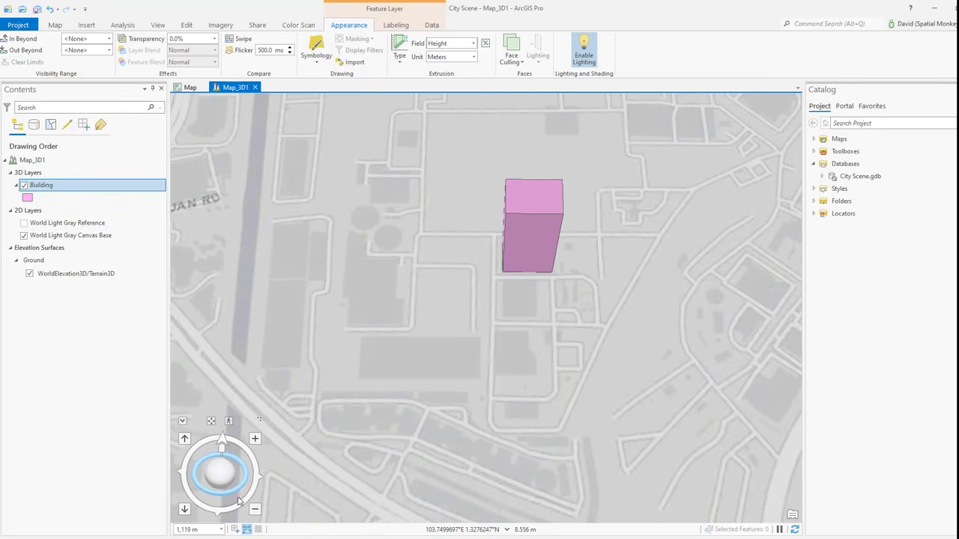
# Create a multipatch feature class named Building3D in City Scene.gdb and add it to the current scene.
pyautogui.rightClick(864, 181)
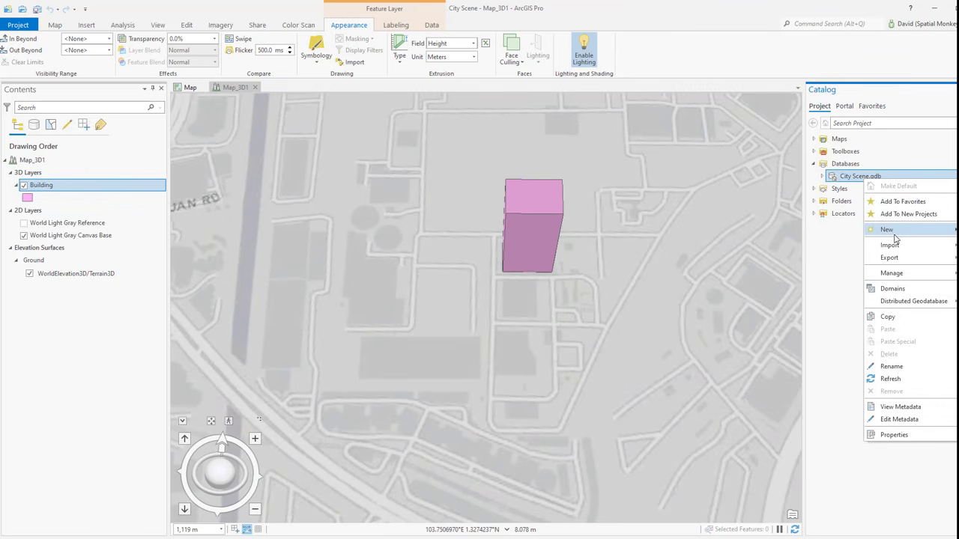
pyautogui.moveTo(893, 234)
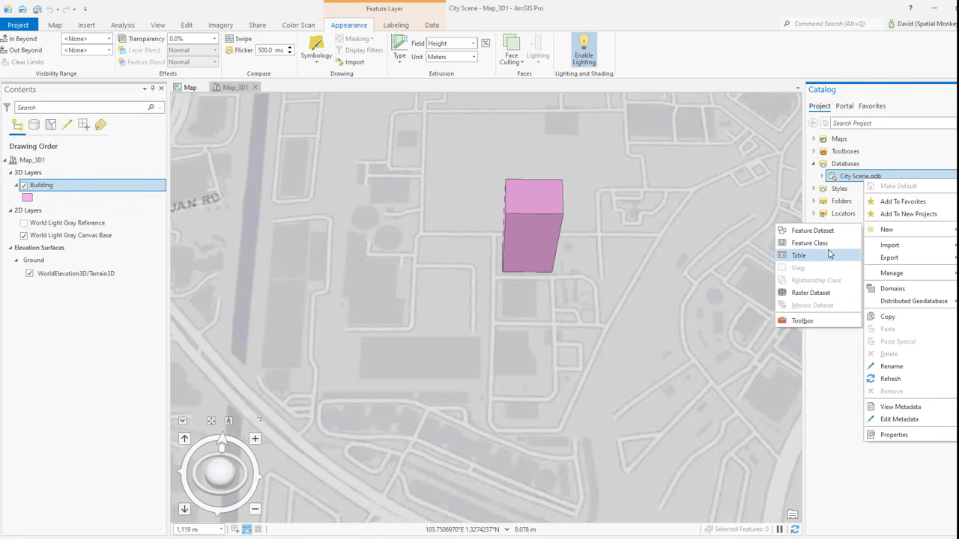
pyautogui.click(829, 245)
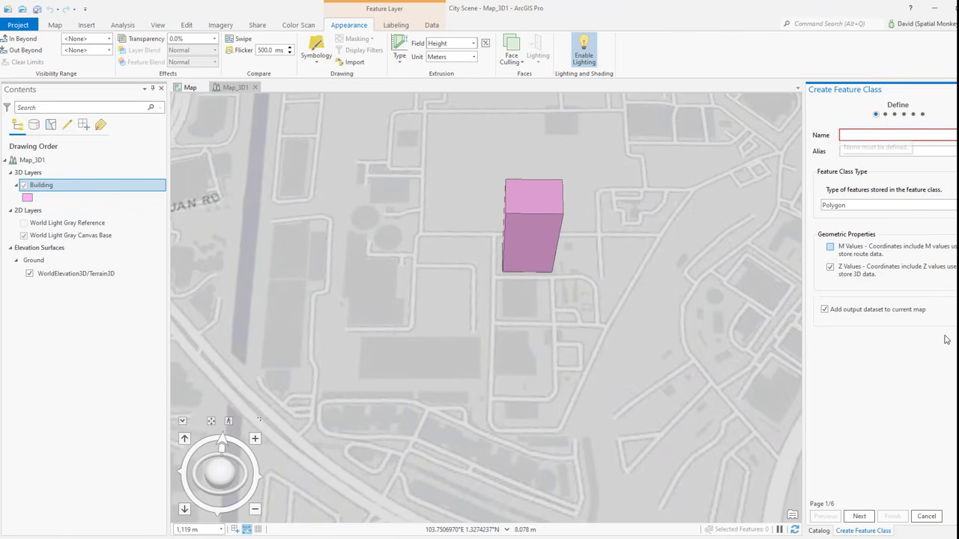
pyautogui.write('b')
pyautogui.press('BackSpace')
pyautogui.write('bU')
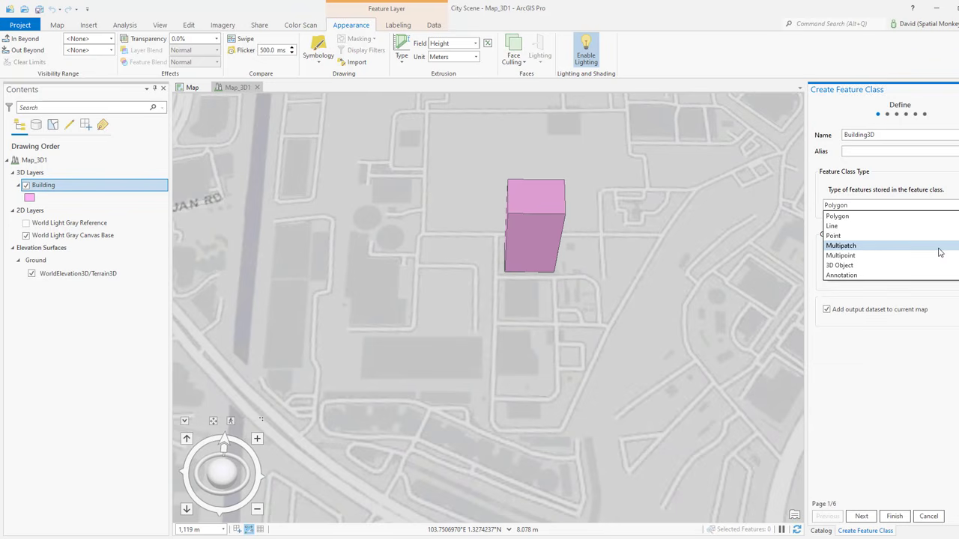
pyautogui.click(938, 248)
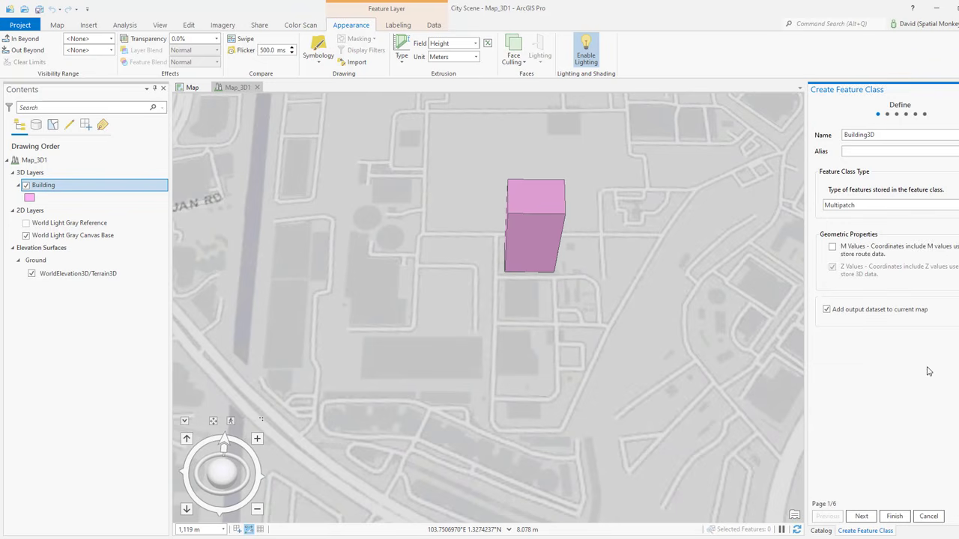
pyautogui.click(861, 516)
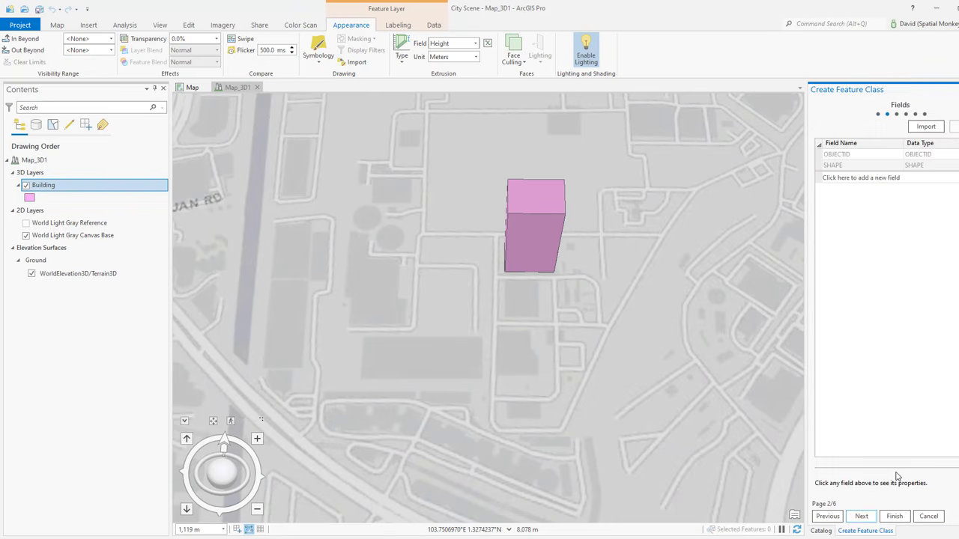
pyautogui.click(894, 516)
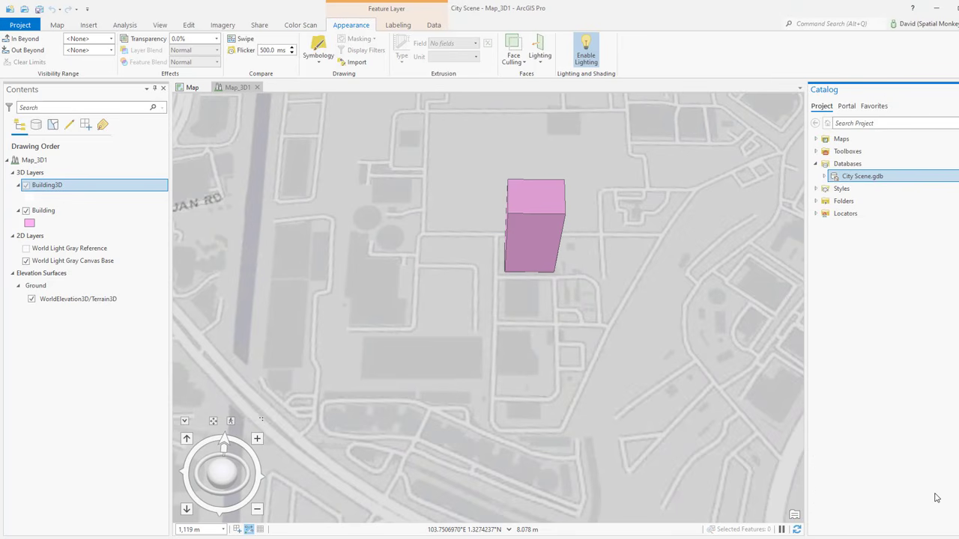
# Symbolize the Building3D layer with the Orange with Edges mesh symbol.
pyautogui.click(318, 49)
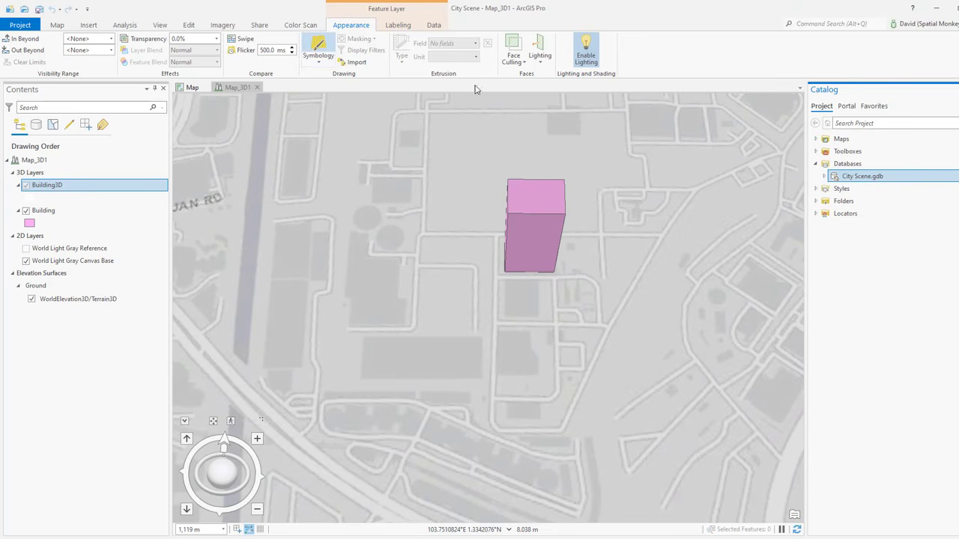
pyautogui.click(862, 161)
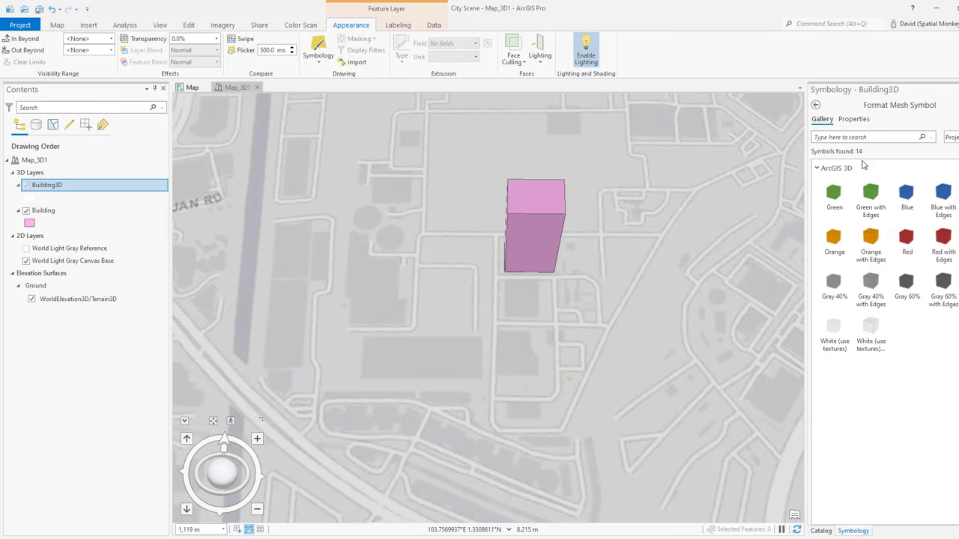
pyautogui.click(875, 238)
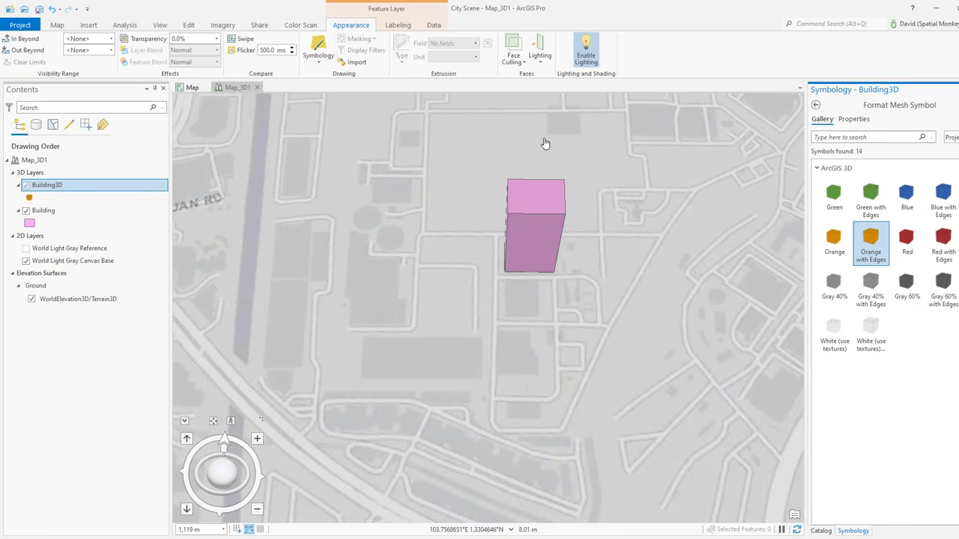
# Sketch a rectangular Building3D footprint about 189 m long over the wide building southwest of the pink tower and extrude it about 176 m.
pyautogui.click(188, 25)
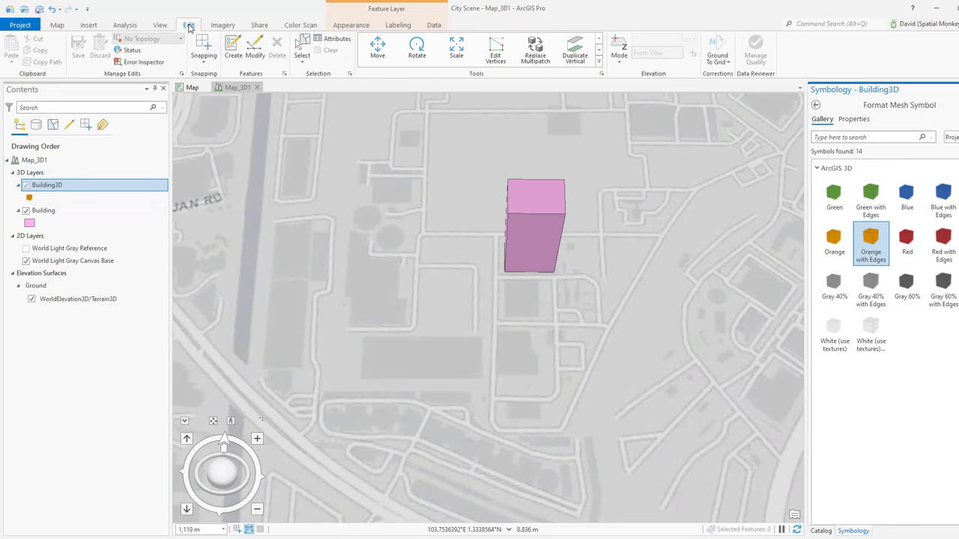
pyautogui.click(233, 45)
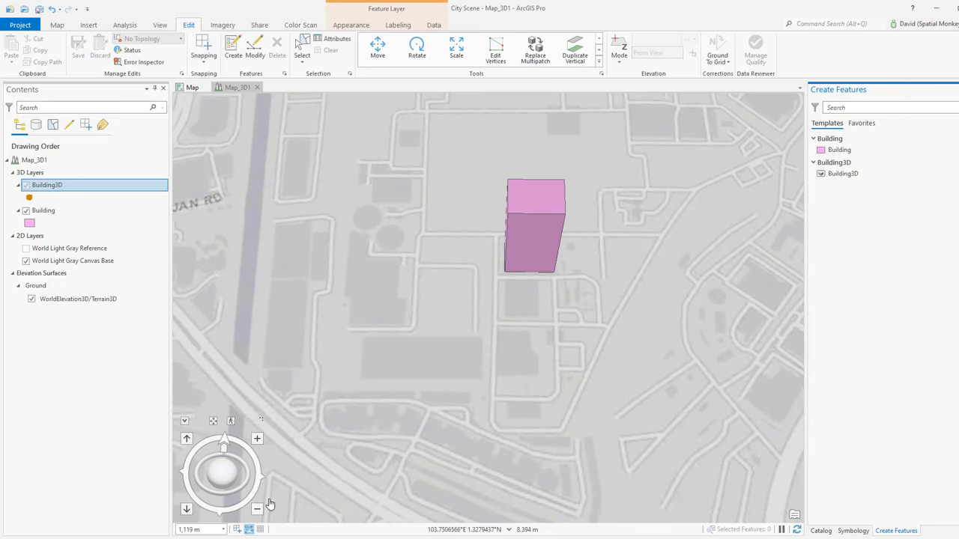
pyautogui.moveTo(250, 530)
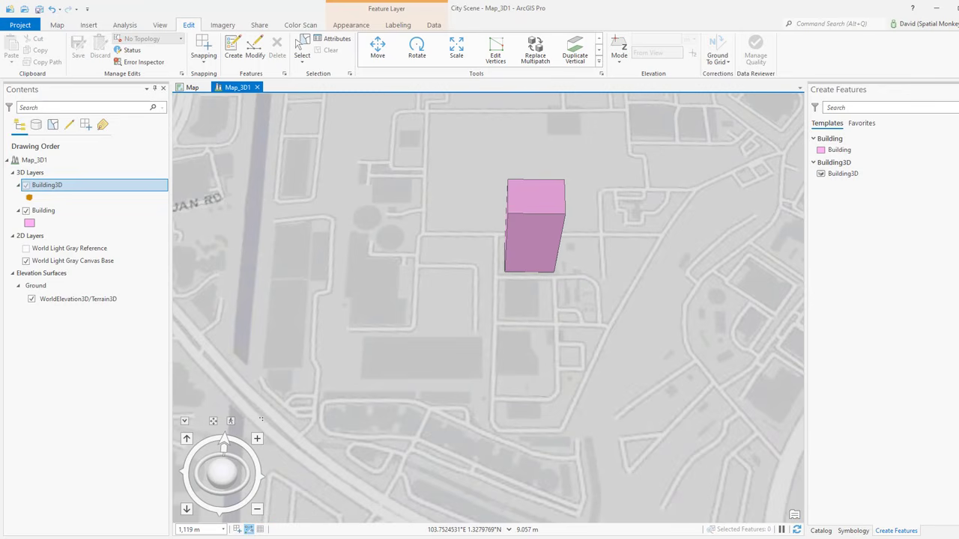
pyautogui.click(842, 175)
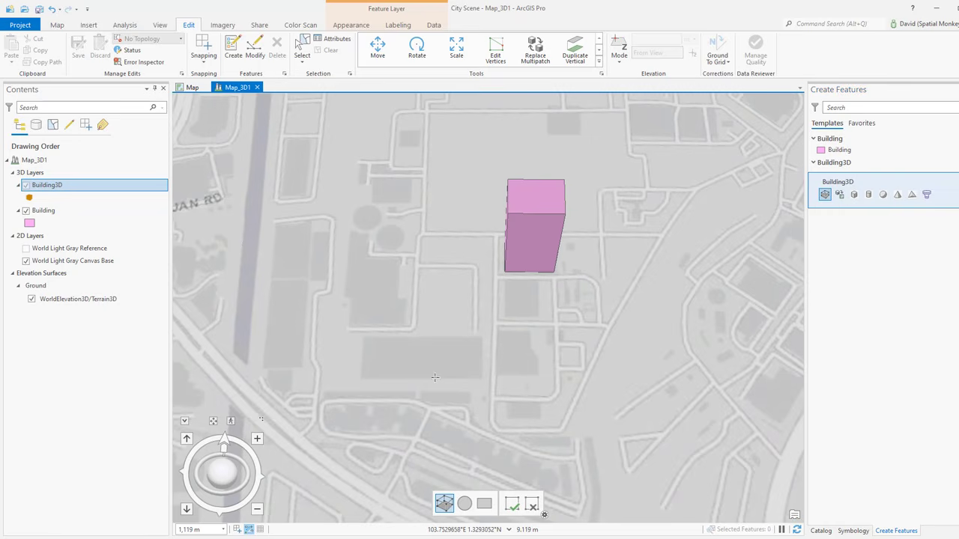
pyautogui.click(363, 338)
pyautogui.click(363, 378)
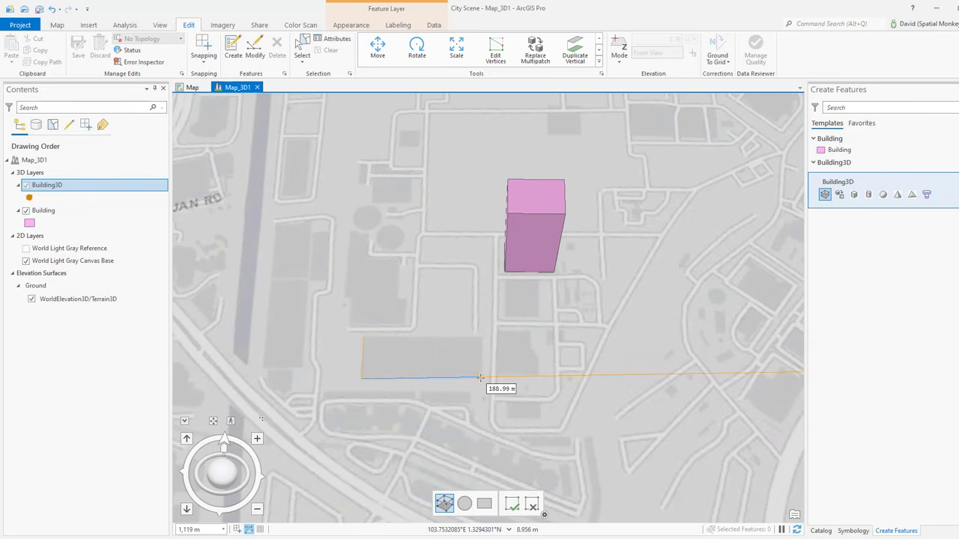
pyautogui.click(480, 378)
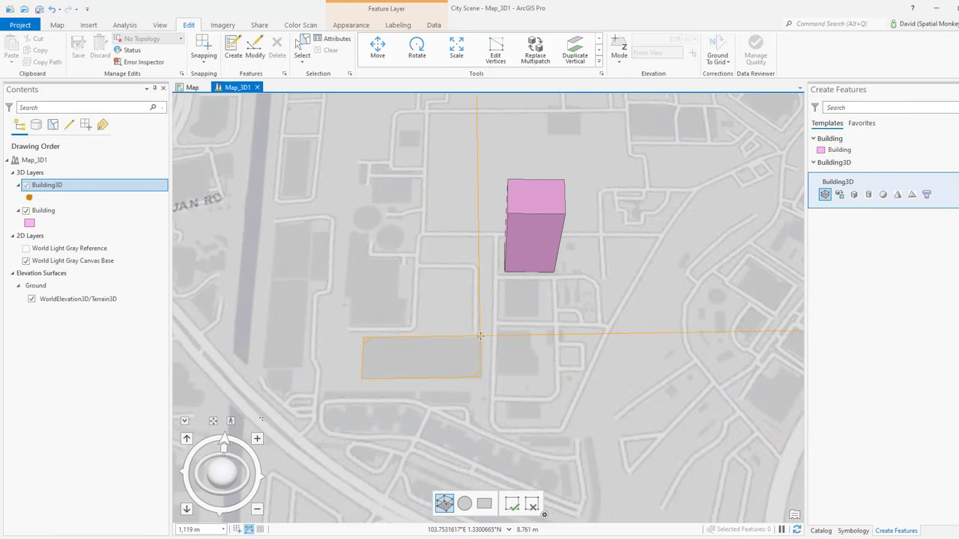
pyautogui.click(480, 336)
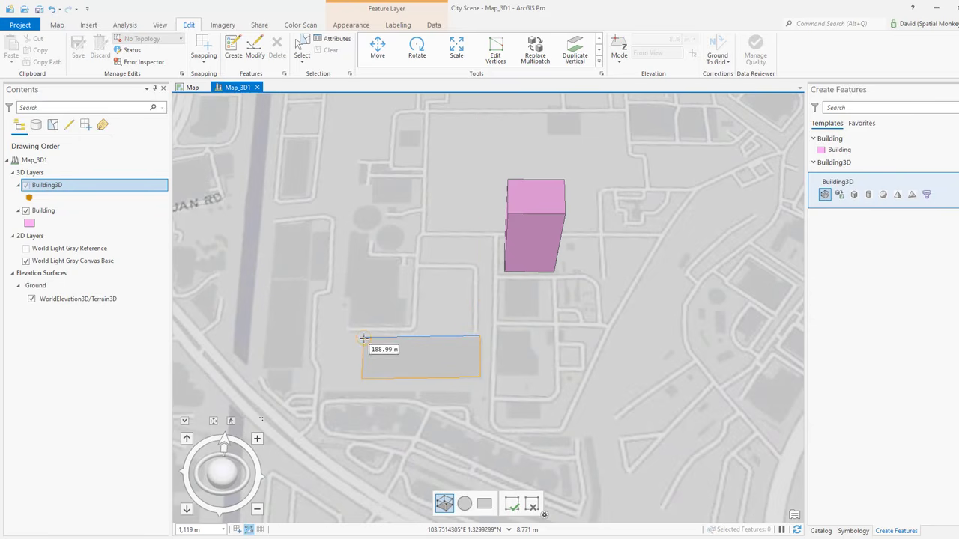
pyautogui.doubleClick(363, 338)
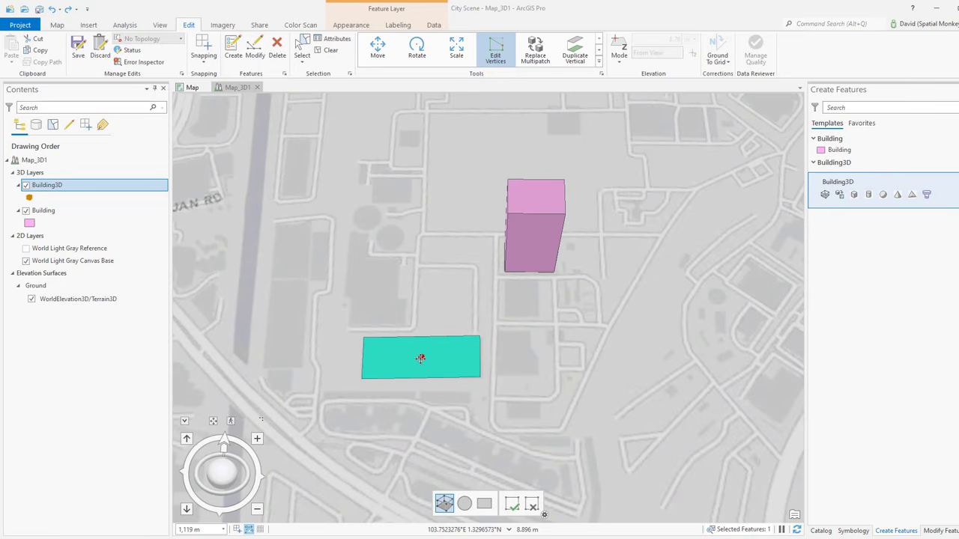
pyautogui.moveTo(420, 358); pyautogui.dragTo(411, 318)
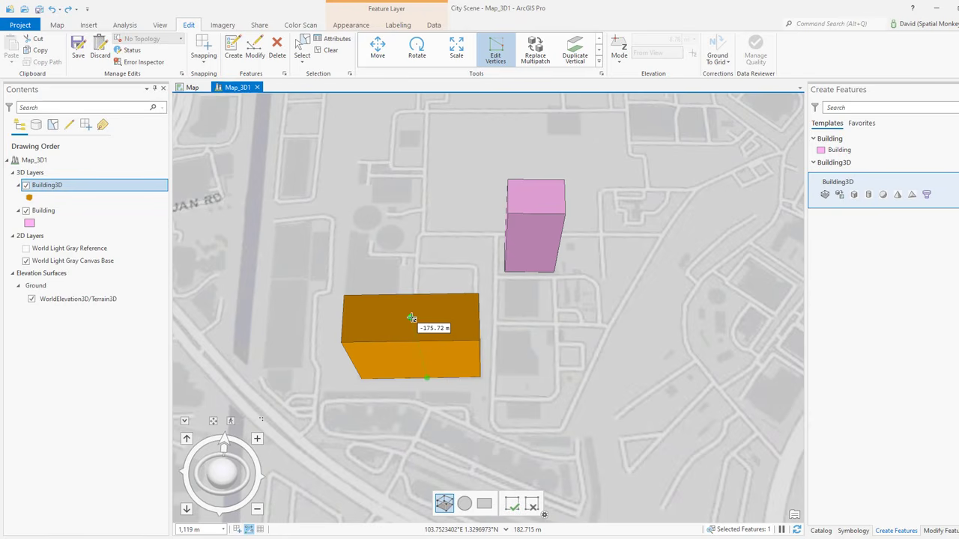
pyautogui.moveTo(411, 318); pyautogui.dragTo(410, 317)
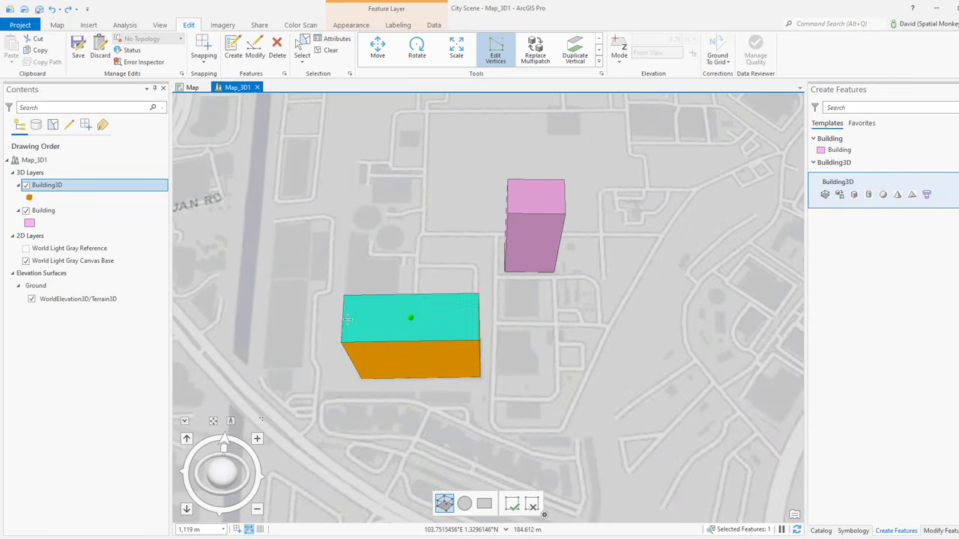
# Split the new building's top face lengthwise along its middle and raise the dividing edge into a pitched roof ridge.
pyautogui.click(342, 317)
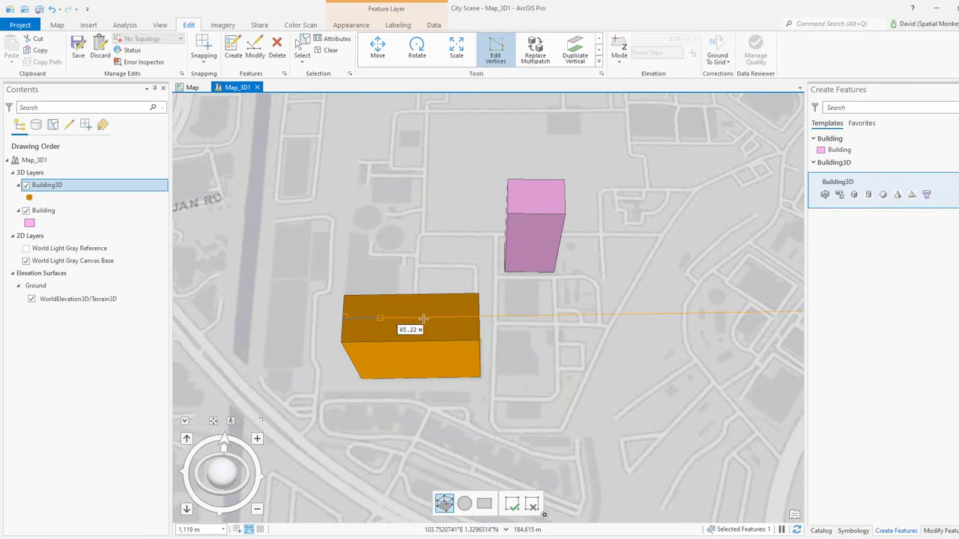
pyautogui.doubleClick(477, 316)
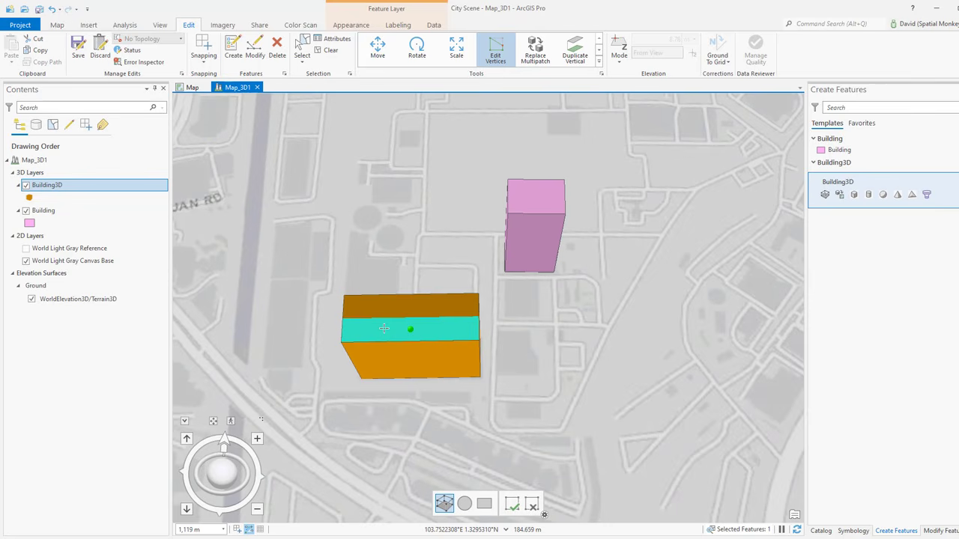
pyautogui.moveTo(382, 317); pyautogui.dragTo(377, 306)
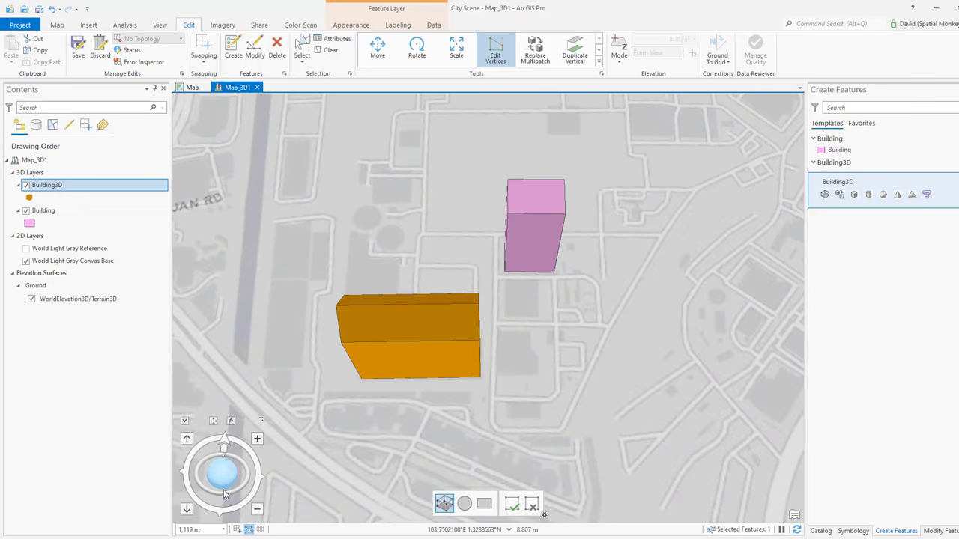
# Draw a small rectangle on the front roof slope near its east end and extrude it upward about 28 m.
pyautogui.moveTo(223, 492)
pyautogui.mouseDown()
pyautogui.moveTo(206, 482)
pyautogui.moveTo(215, 492)
pyautogui.mouseUp()
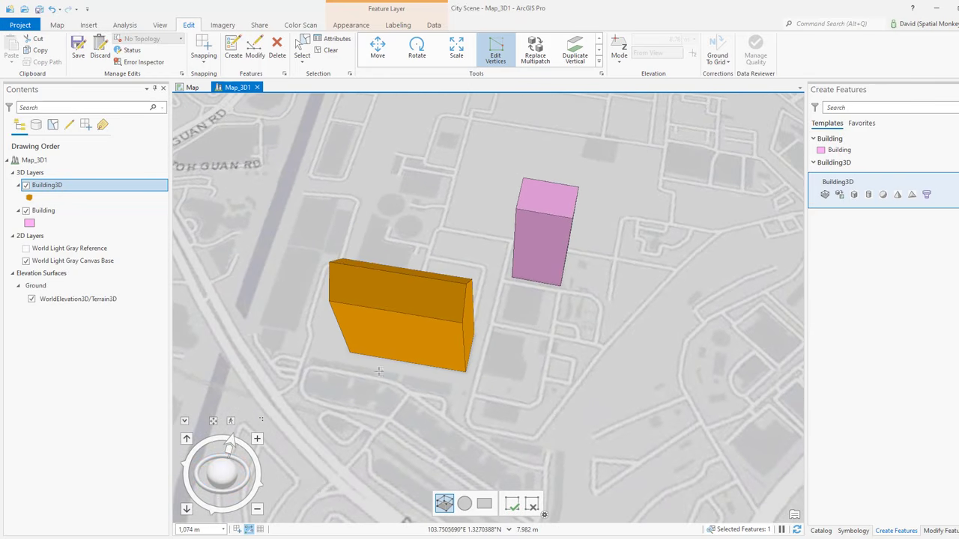
pyautogui.click(432, 294)
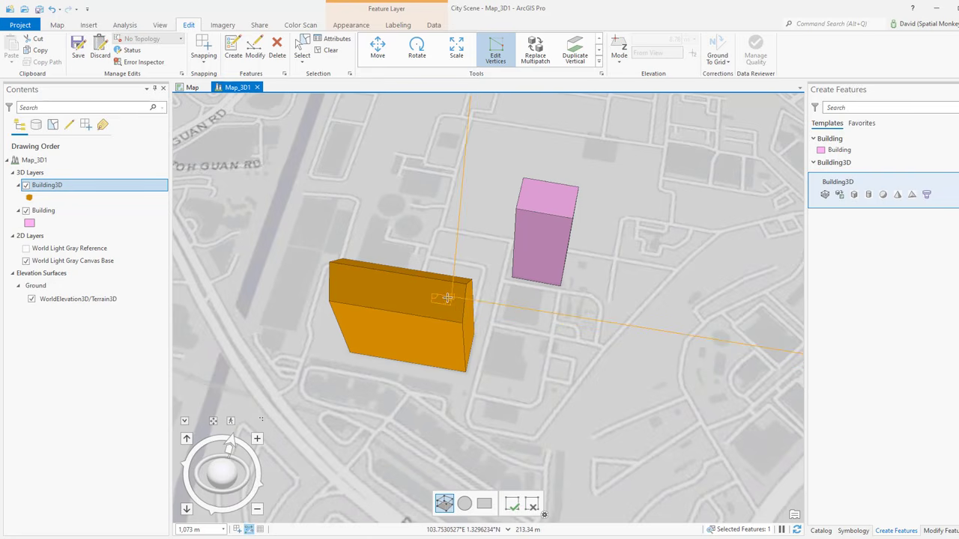
pyautogui.click(431, 295)
pyautogui.click(442, 299)
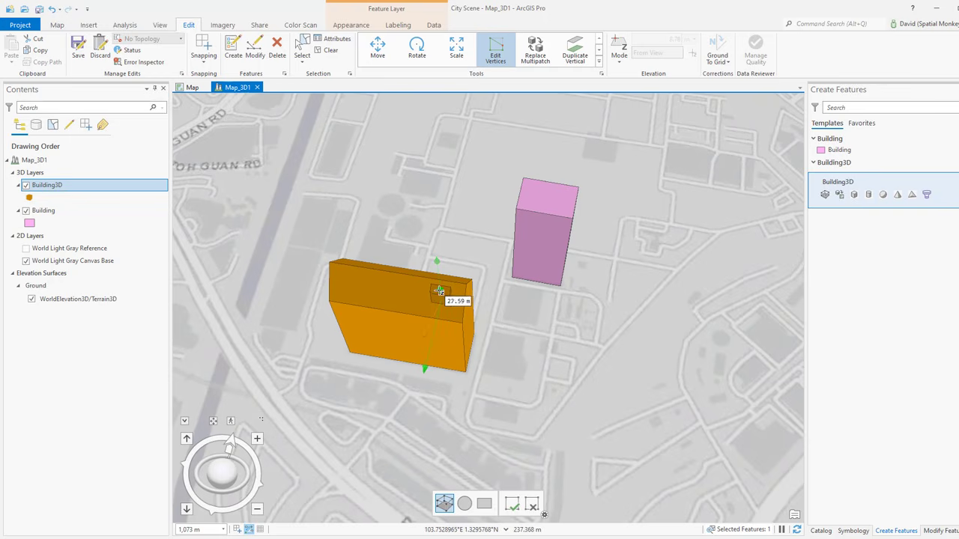
pyautogui.click(440, 290)
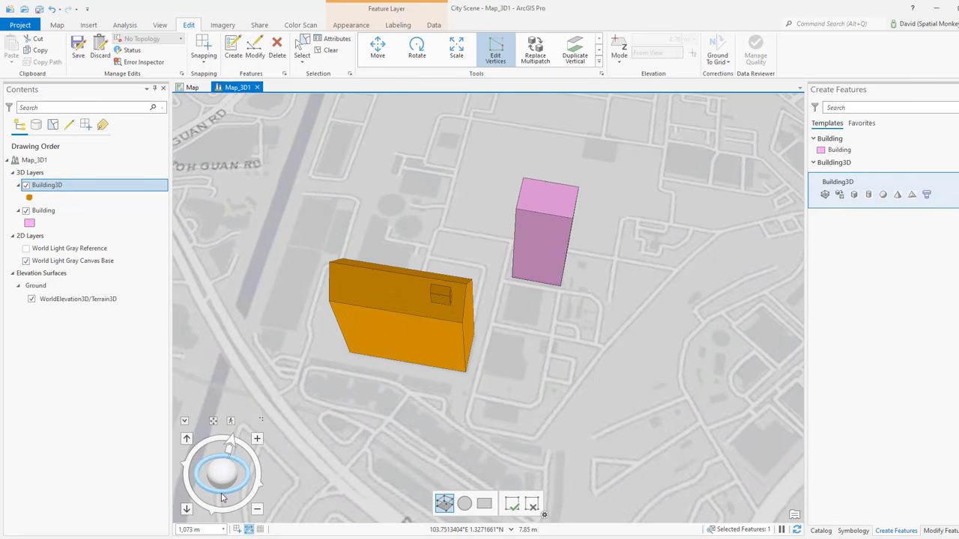
# Symbolize the Building3D layer with the White (use textures) with Edges mesh symbol.
pyautogui.moveTo(216, 495)
pyautogui.mouseDown()
pyautogui.moveTo(205, 479)
pyautogui.moveTo(213, 498)
pyautogui.moveTo(235, 501)
pyautogui.mouseUp()
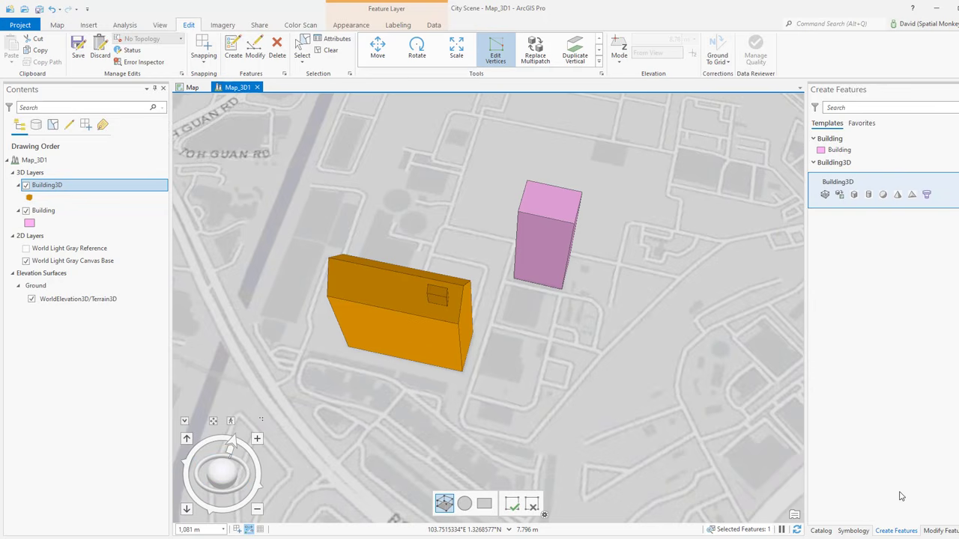
pyautogui.click(853, 531)
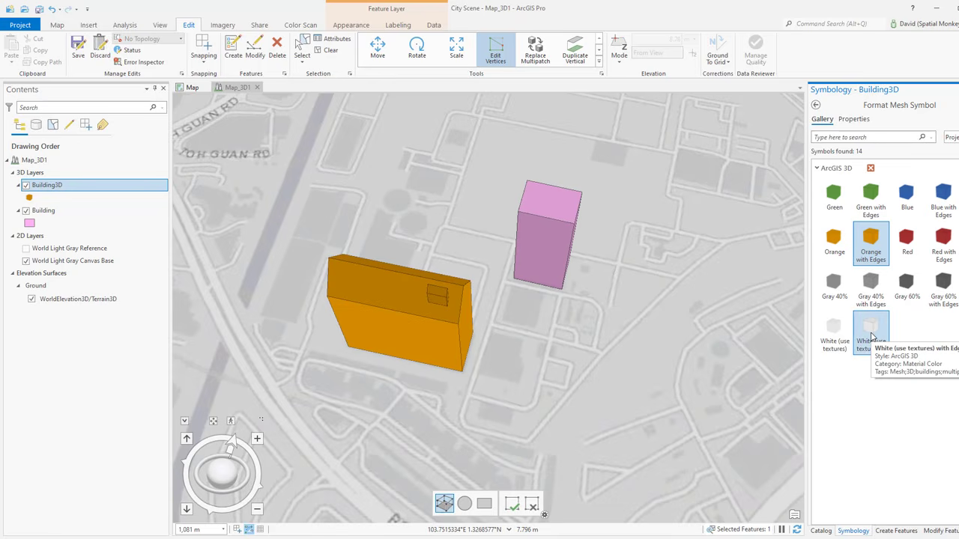
pyautogui.click(871, 337)
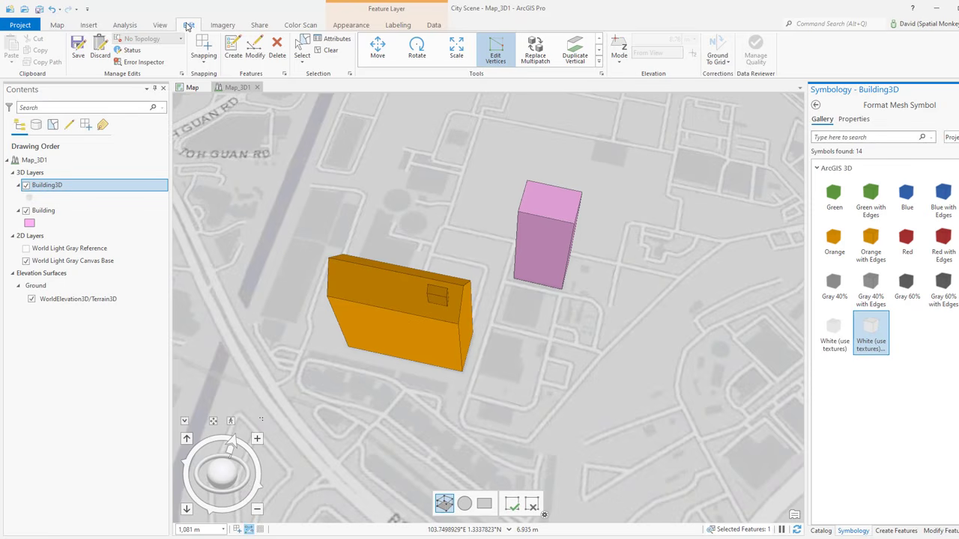
# Start the Multipatch Texture tool on the selected Building3D feature and load building_front.jpg from the project's Images folder.
pyautogui.click(254, 51)
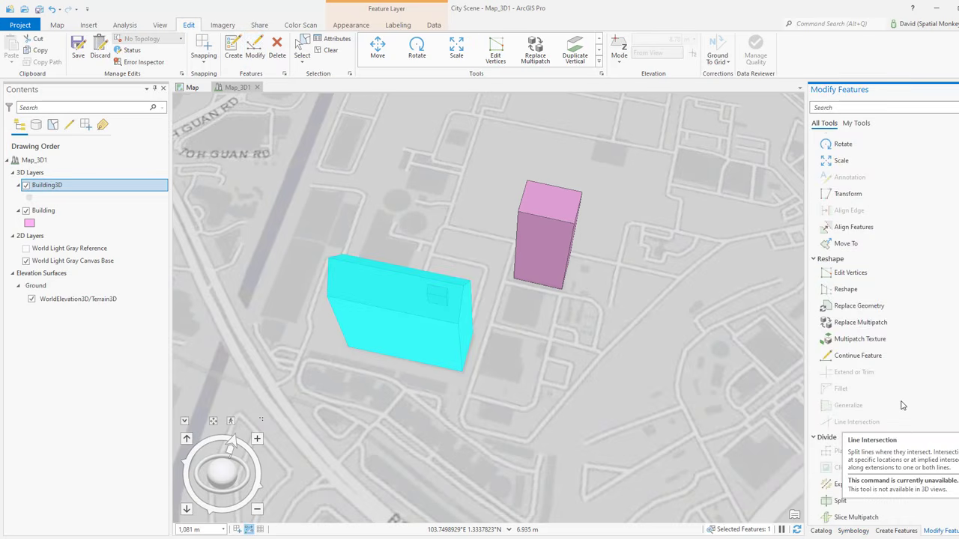
pyautogui.click(862, 342)
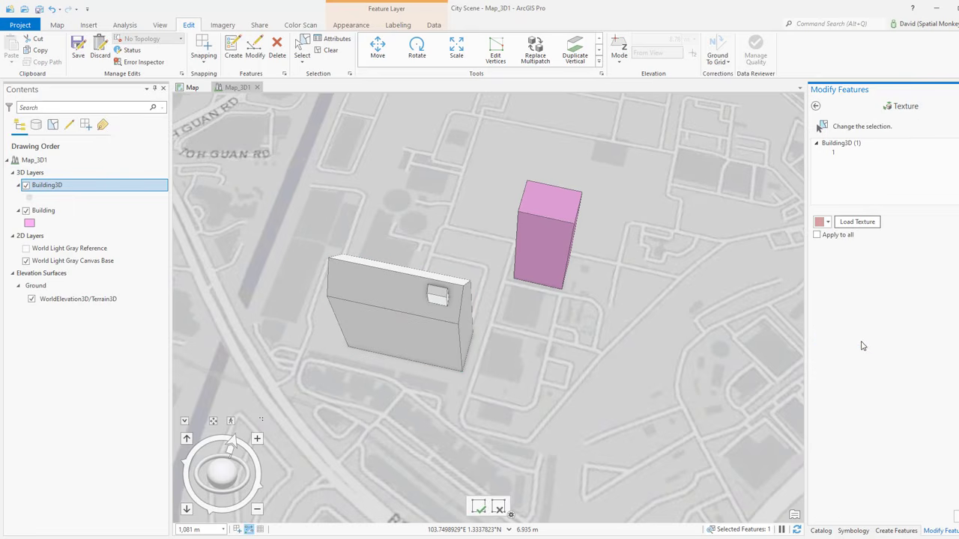
pyautogui.click(857, 223)
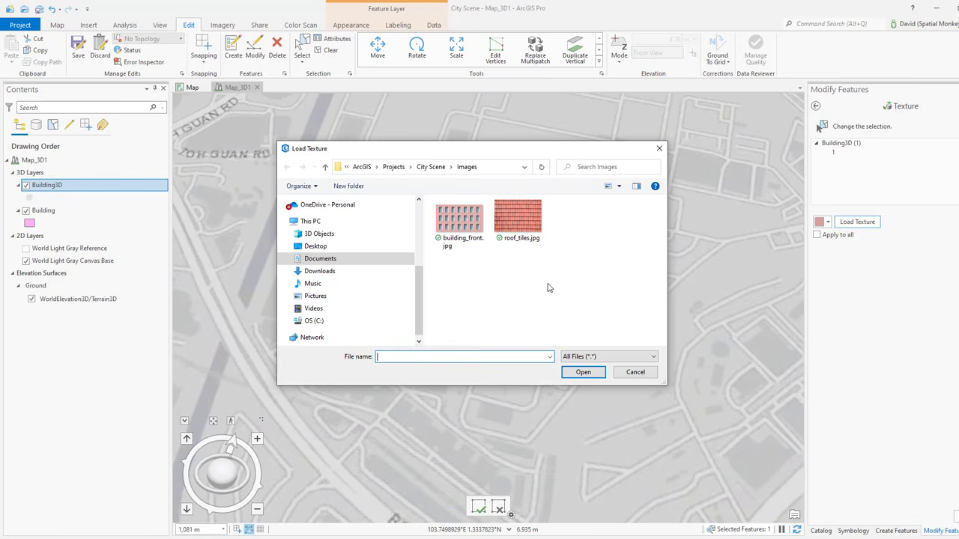
pyautogui.click(463, 225)
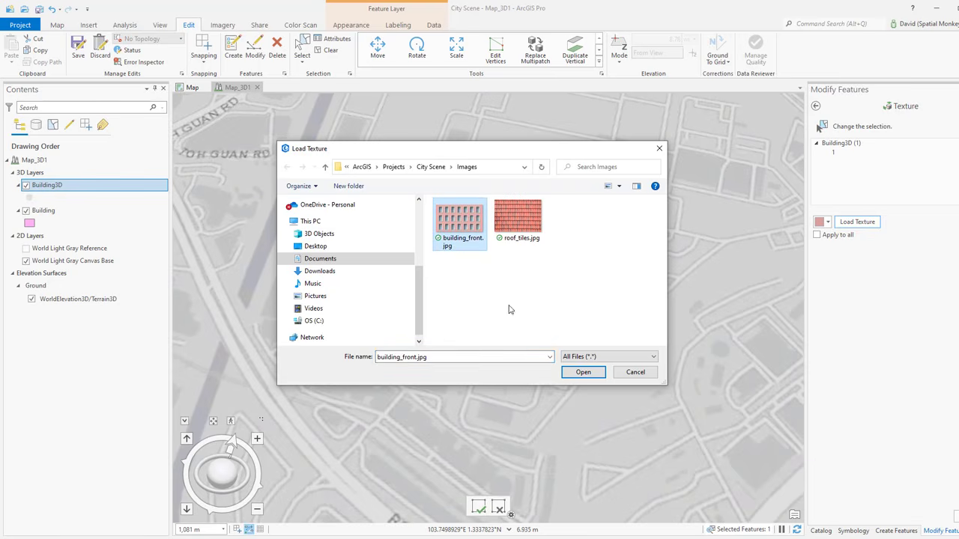
pyautogui.click(582, 373)
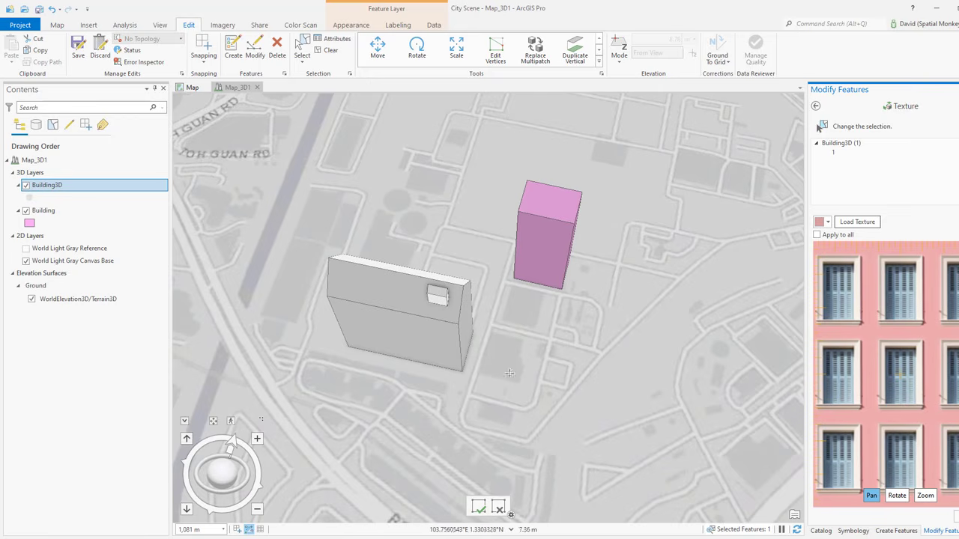
# Apply the building_front.jpg texture to the gray building's front wall and scale the image so the window pattern fits the wall.
pyautogui.click(412, 340)
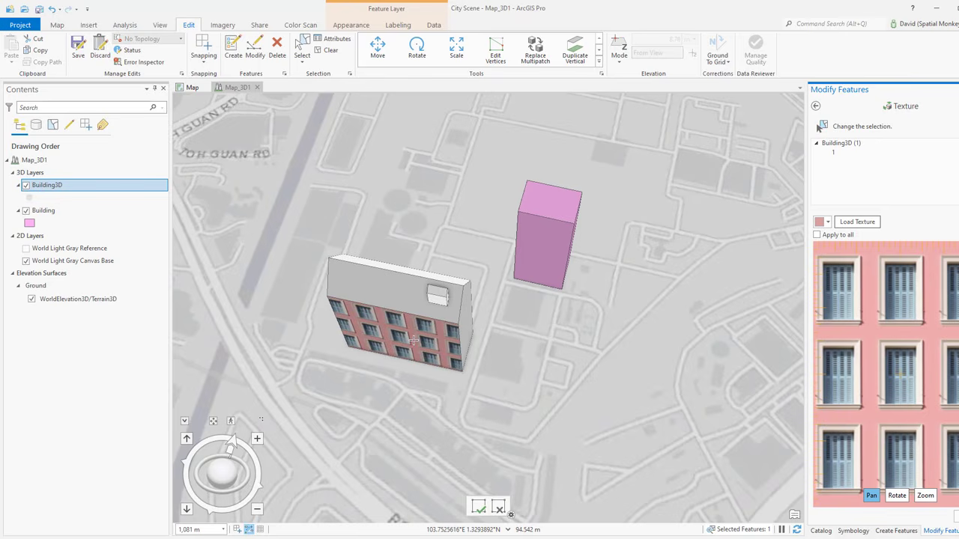
pyautogui.click(414, 341)
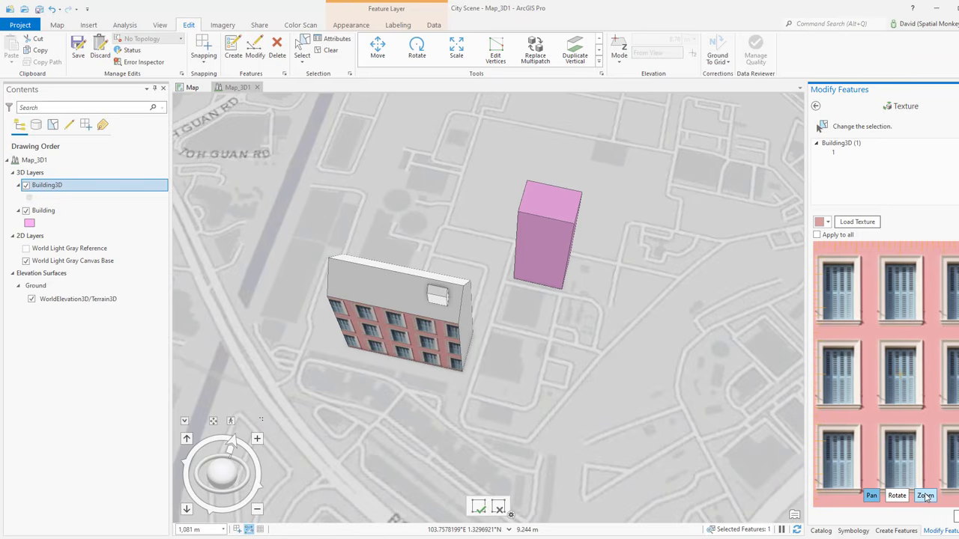
pyautogui.scroll(-1, 928, 466)
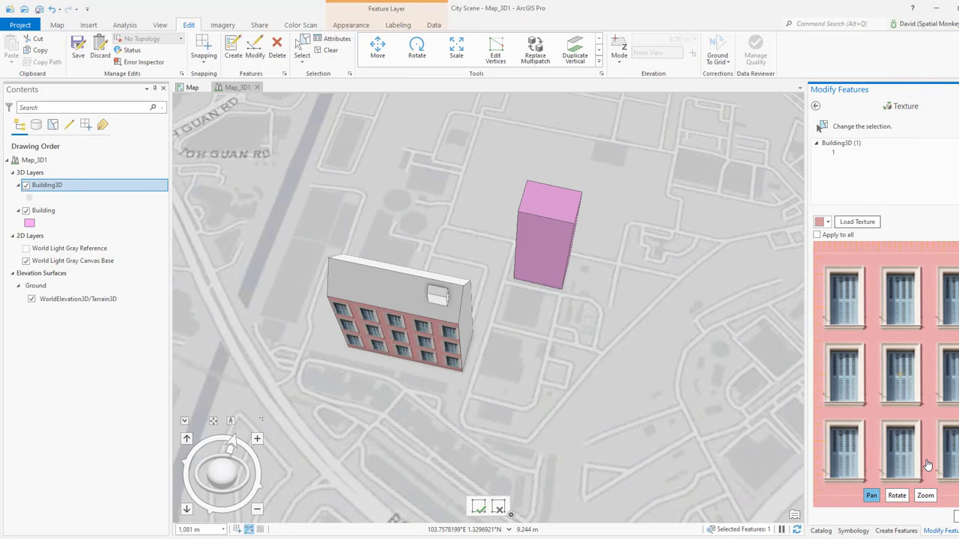
pyautogui.scroll(-1, 927, 466)
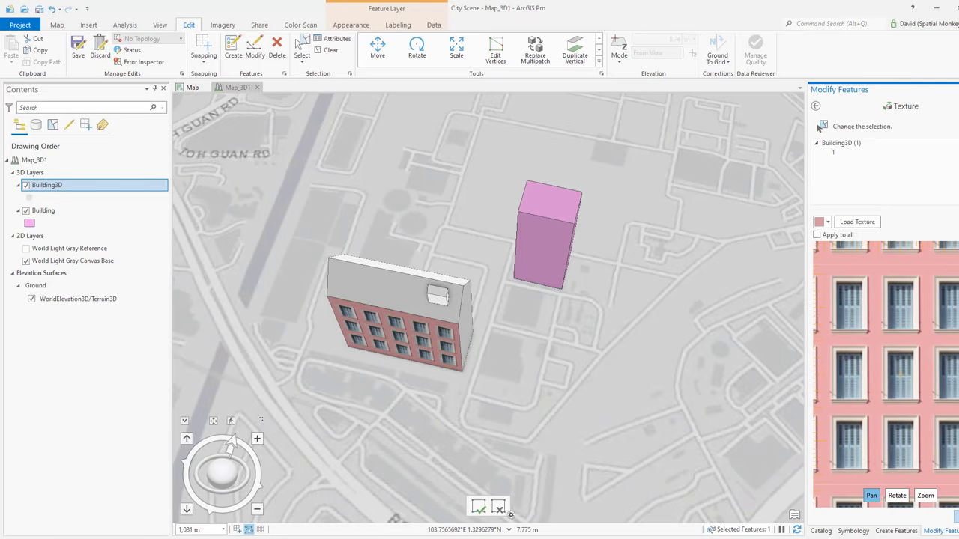
# Reselect the Building3D feature and fill its blank east side wall with the solid pink texture color.
pyautogui.click(819, 128)
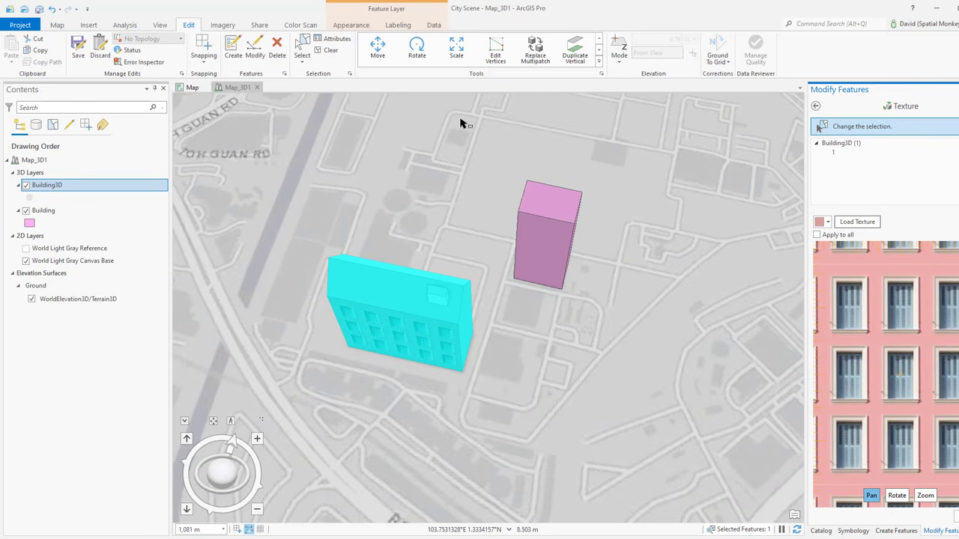
pyautogui.click(327, 49)
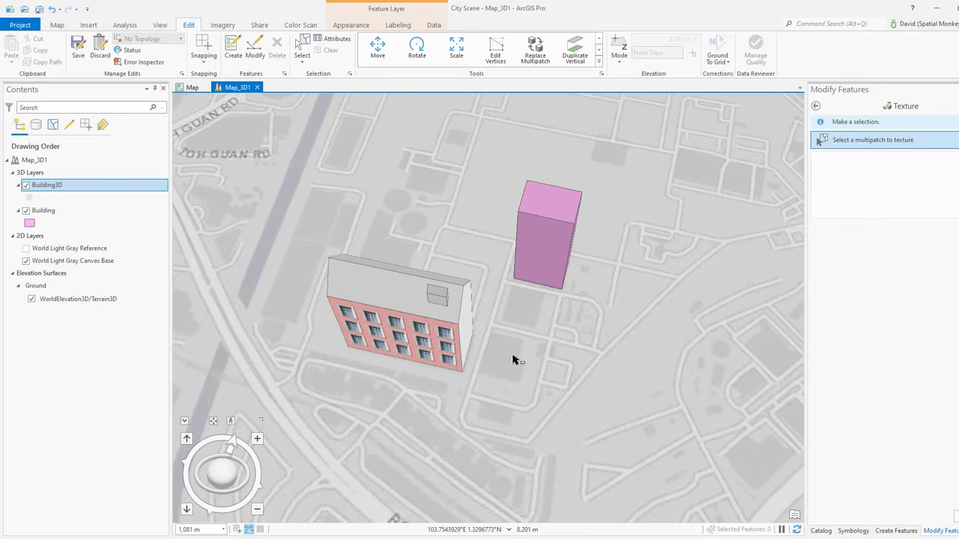
pyautogui.click(464, 335)
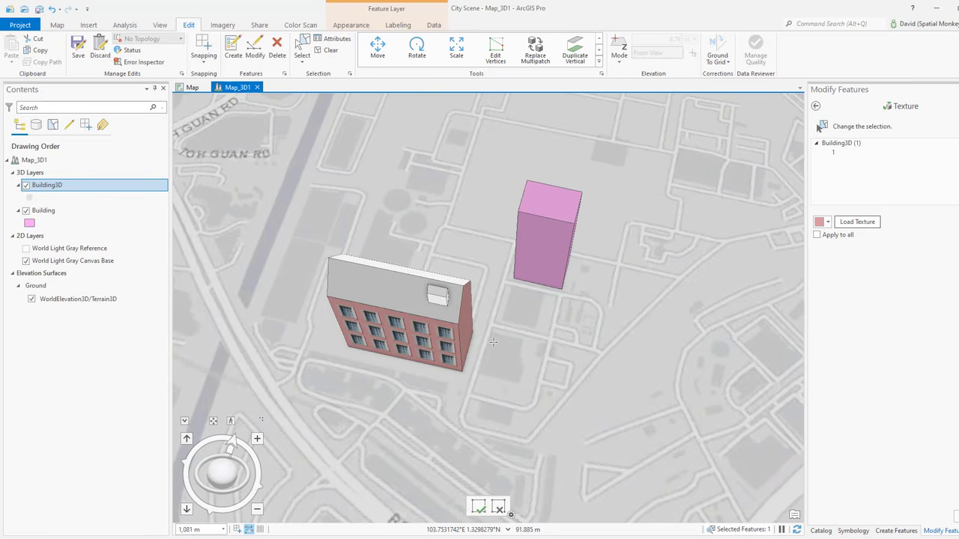
# Load roof_tiles.jpg, apply it to the building's roof slopes and scale the texture down to a fine tile pattern.
pyautogui.click(874, 225)
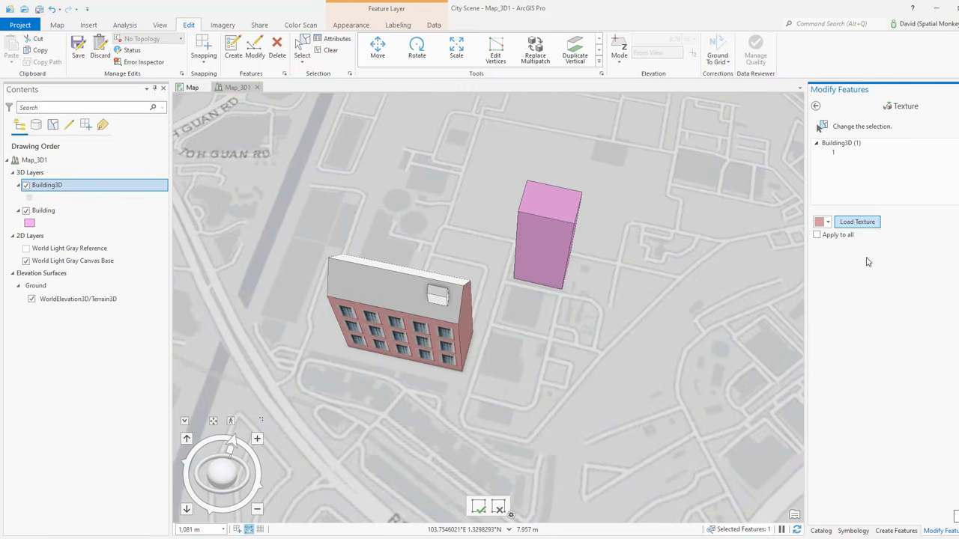
pyautogui.click(523, 222)
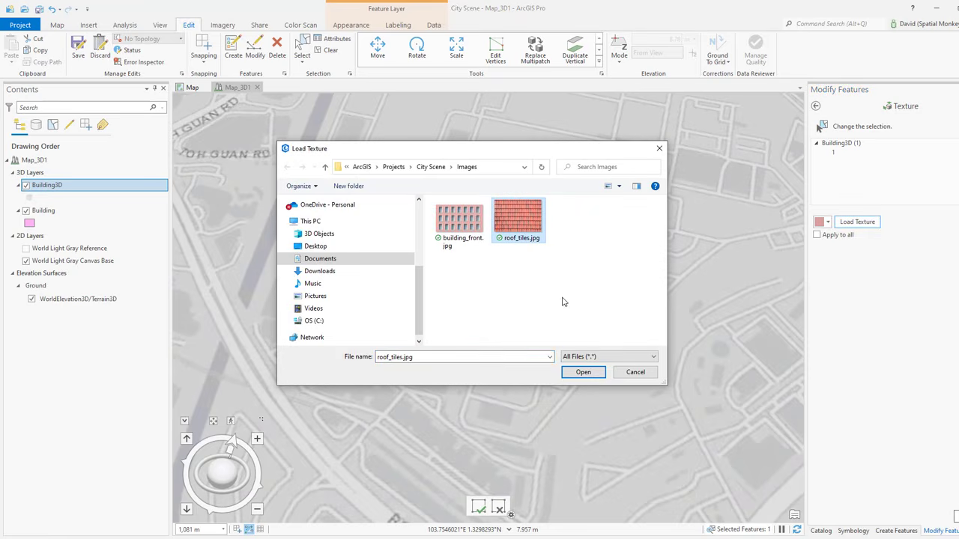
pyautogui.click(583, 372)
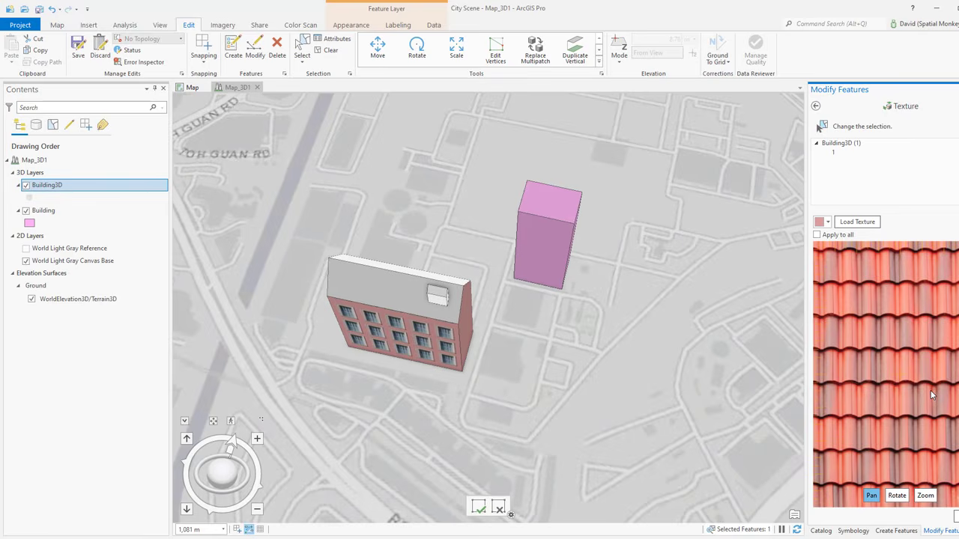
pyautogui.click(384, 296)
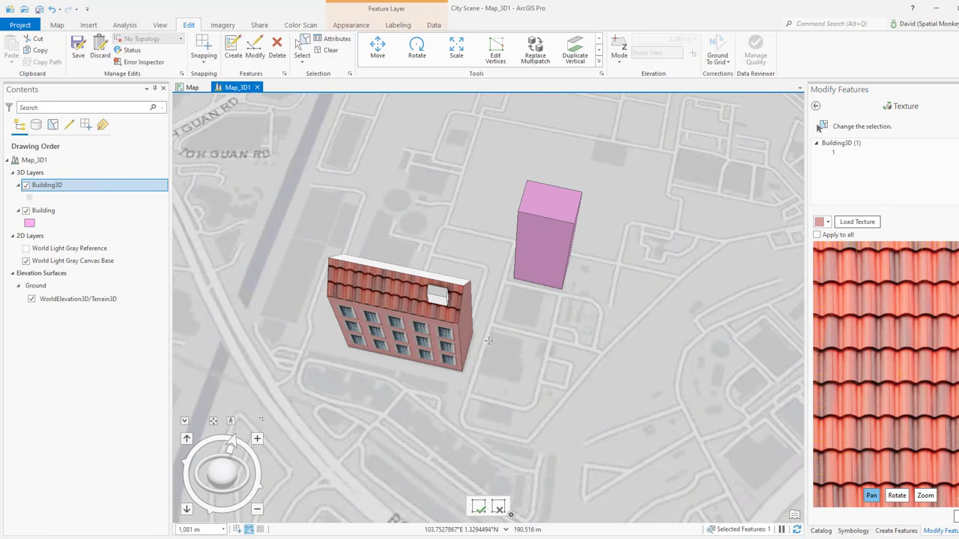
pyautogui.moveTo(915, 443); pyautogui.dragTo(902, 436)
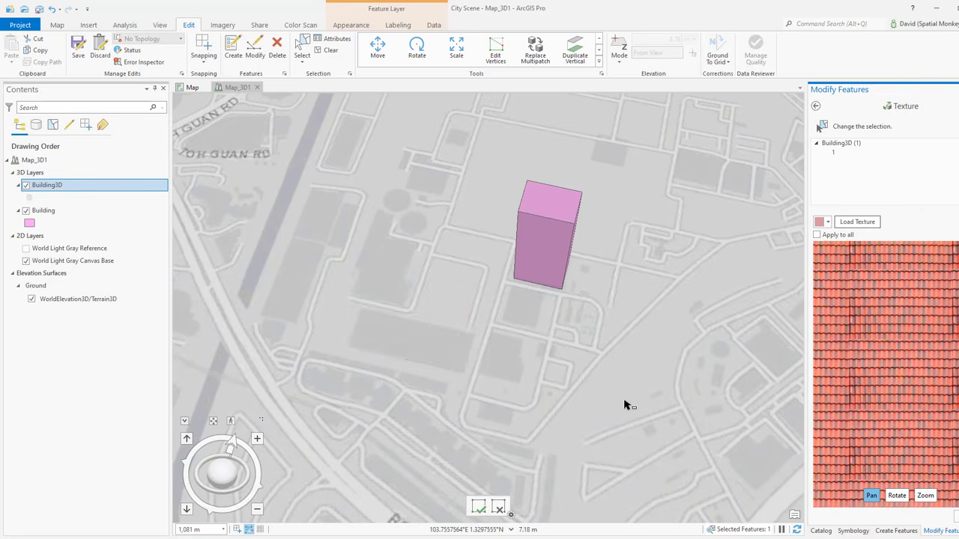
# Clear the building selection and save all edits.
pyautogui.click(325, 50)
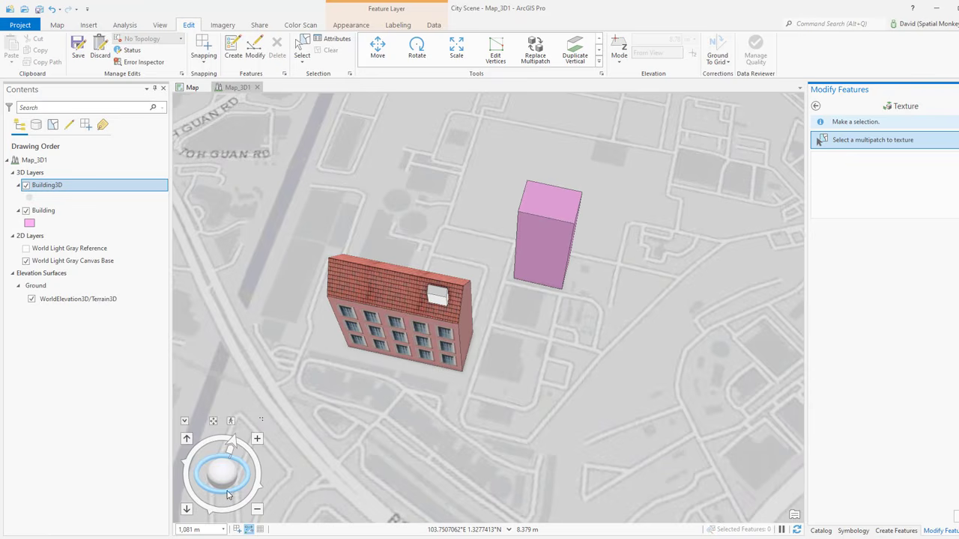
pyautogui.moveTo(229, 494)
pyautogui.mouseDown()
pyautogui.moveTo(215, 500)
pyautogui.moveTo(228, 462)
pyautogui.moveTo(227, 492)
pyautogui.mouseUp()
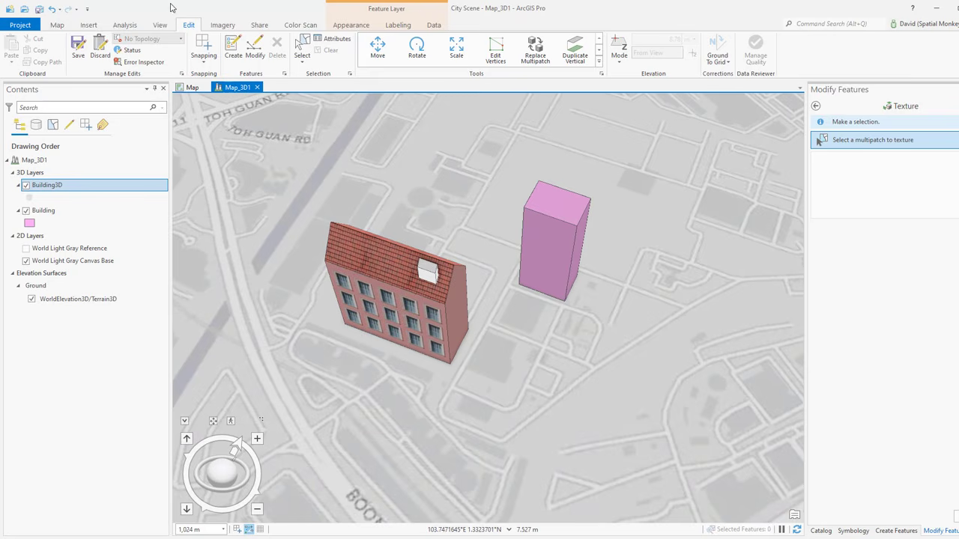
pyautogui.click(81, 52)
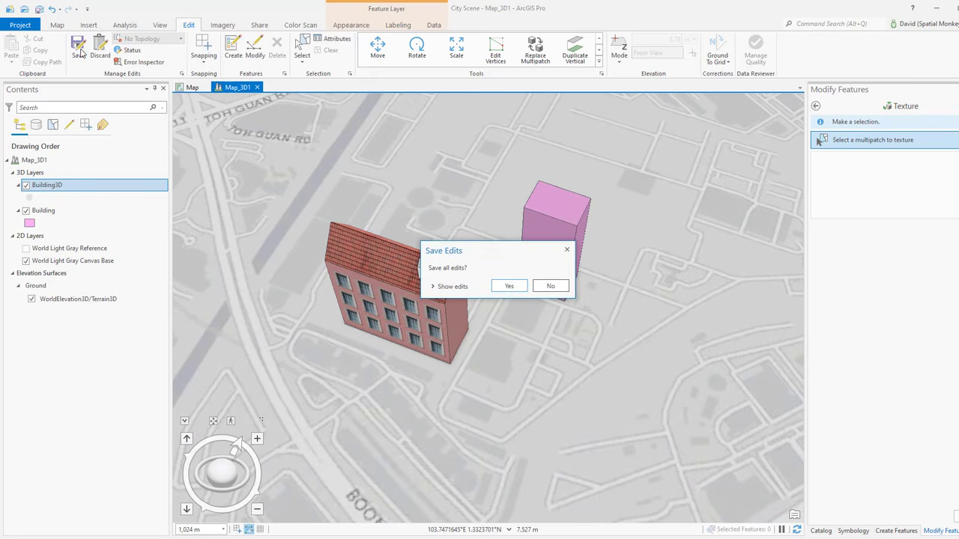
pyautogui.click(510, 289)
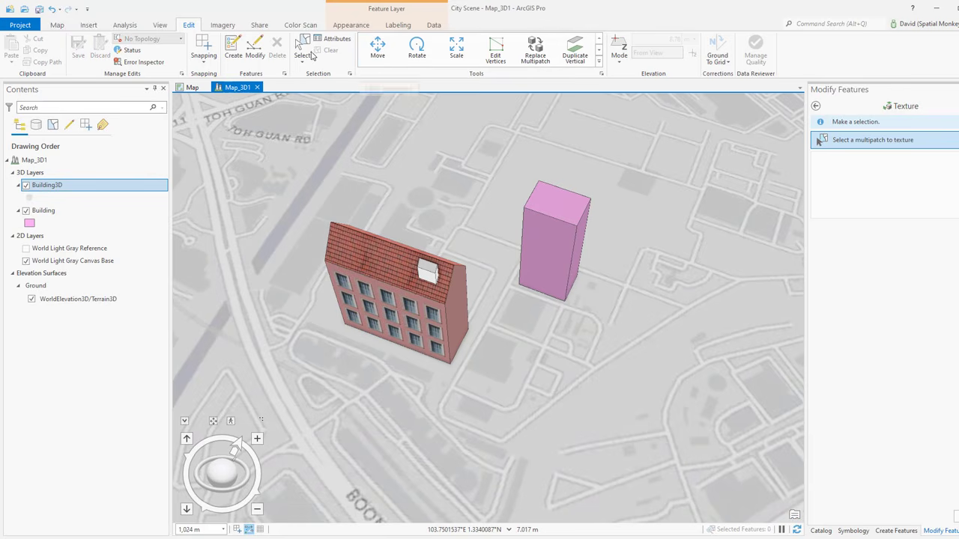
# Dock the Map_3D1 scene beside the 2D map with the wider share, and auto-hide the Modify Features pane.
pyautogui.click(159, 25)
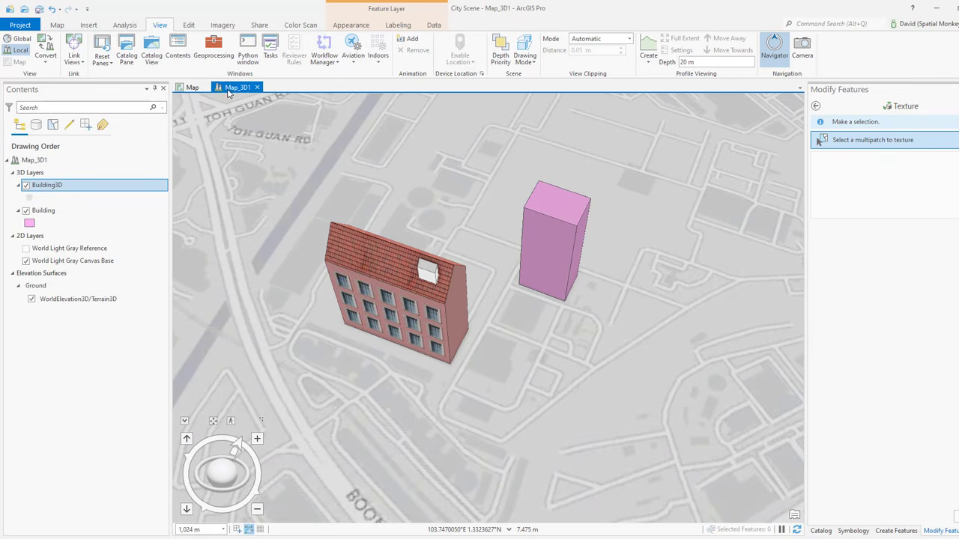
pyautogui.moveTo(229, 90); pyautogui.dragTo(513, 313)
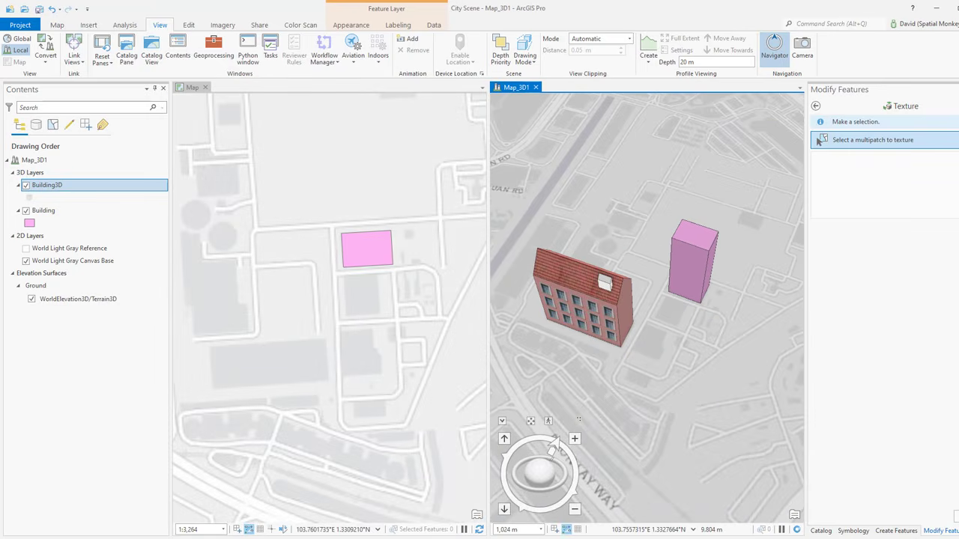
pyautogui.click(958, 89)
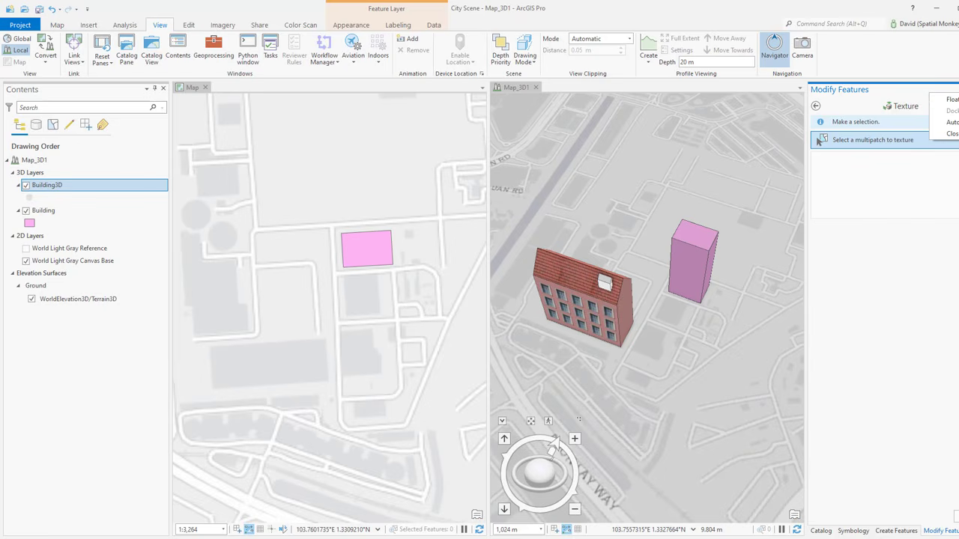
pyautogui.click(950, 122)
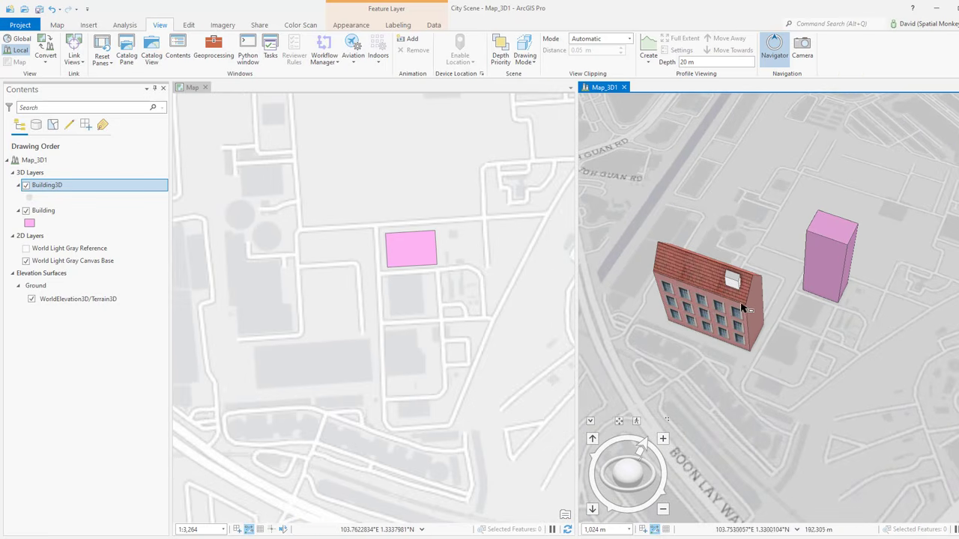
pyautogui.moveTo(576, 191); pyautogui.dragTo(460, 191)
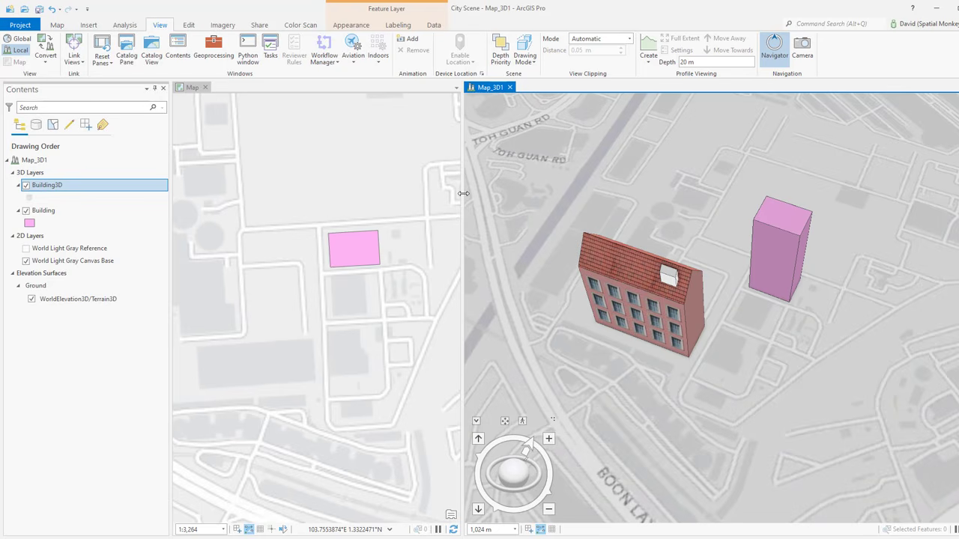
# Link the 2D map and 3D scene views by Center And Scale, and pan the 2D map to test the link.
pyautogui.click(76, 63)
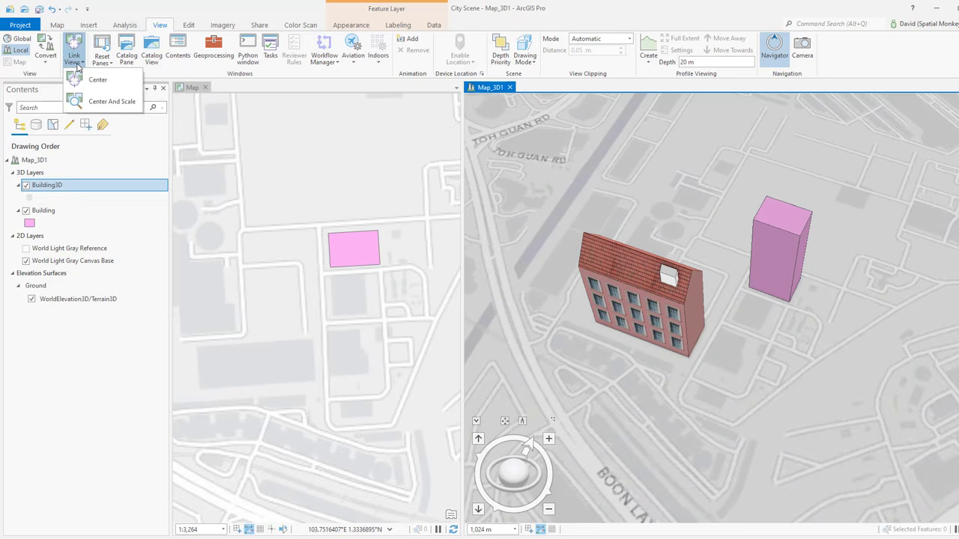
pyautogui.click(116, 103)
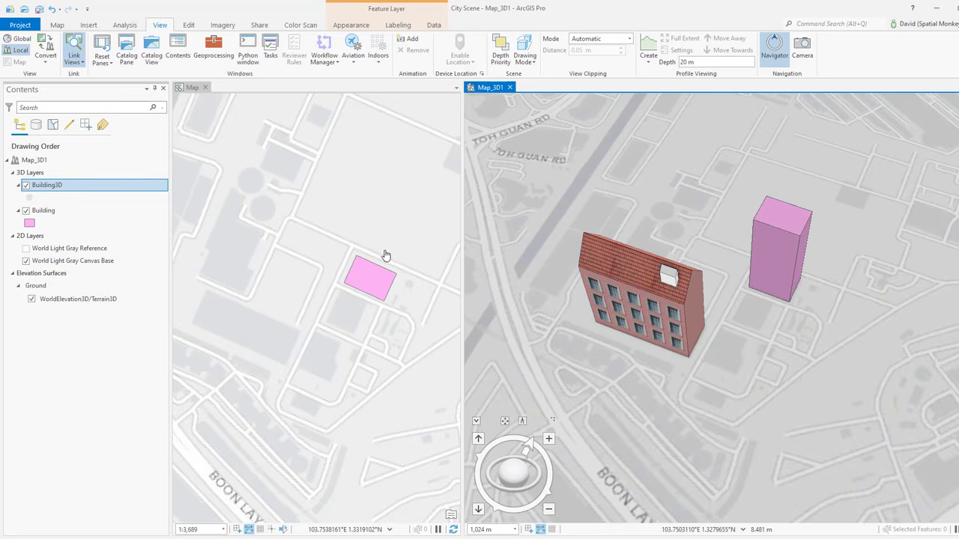
pyautogui.click(355, 220)
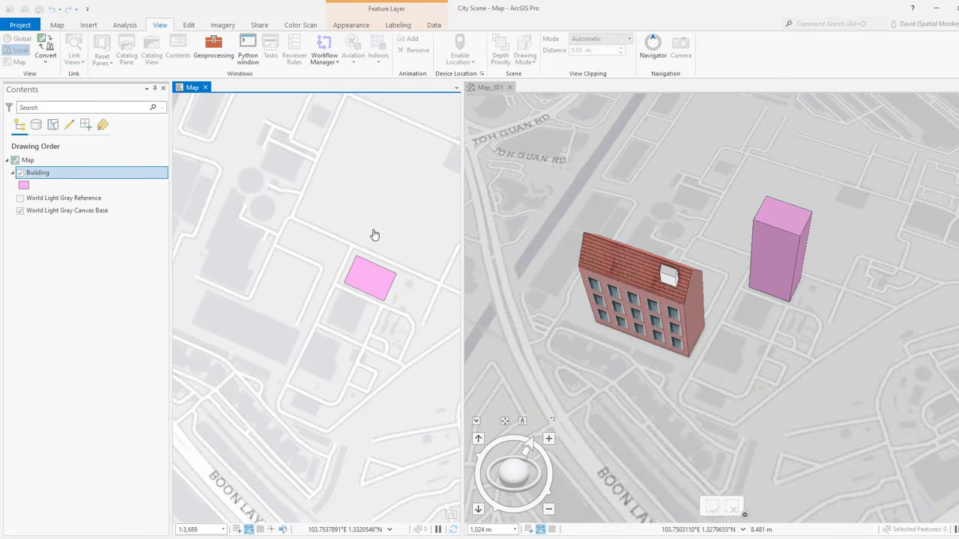
pyautogui.moveTo(394, 247); pyautogui.dragTo(340, 224)
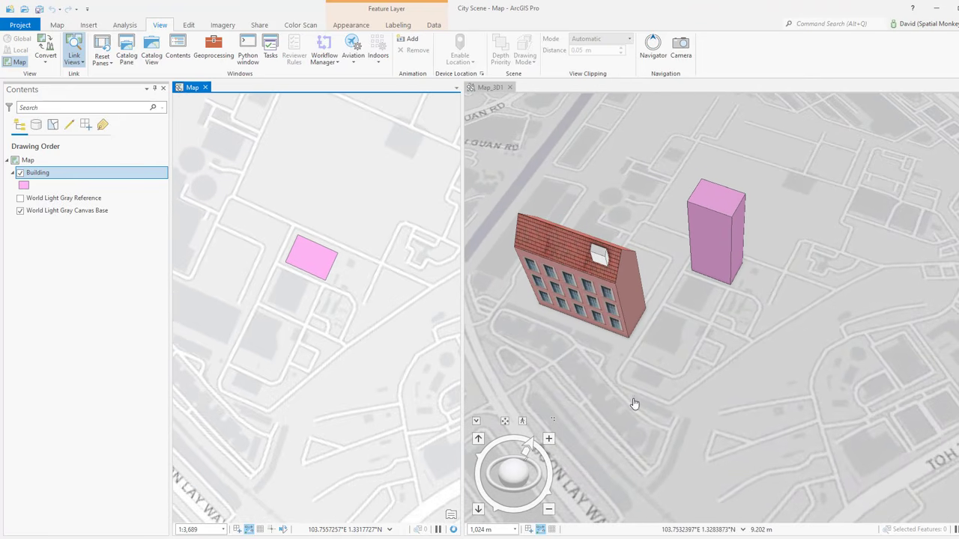
# Pan and zoom the 3D scene to examine how the linked 2D map follows its position and scale.
pyautogui.click(659, 402)
pyautogui.moveTo(707, 400); pyautogui.dragTo(722, 396)
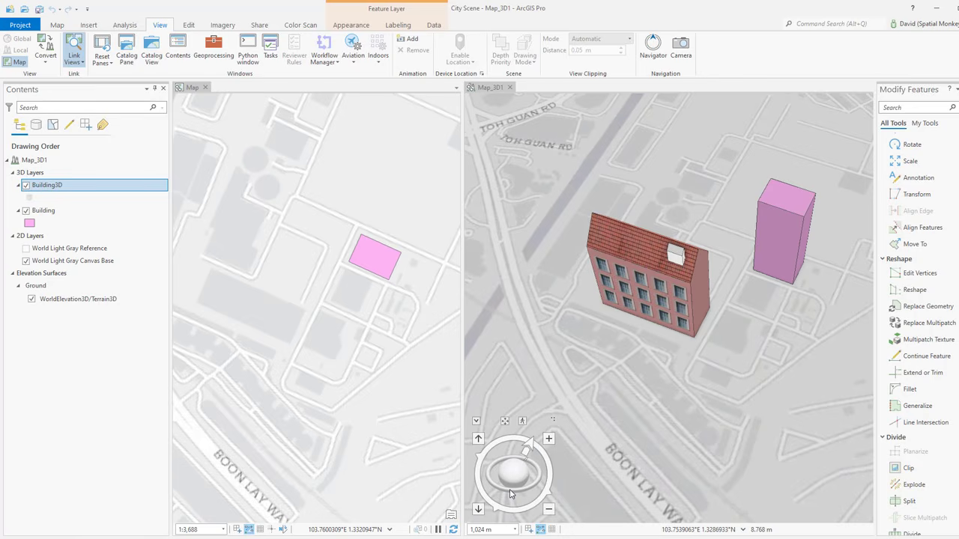
pyautogui.moveTo(510, 491); pyautogui.dragTo(510, 495)
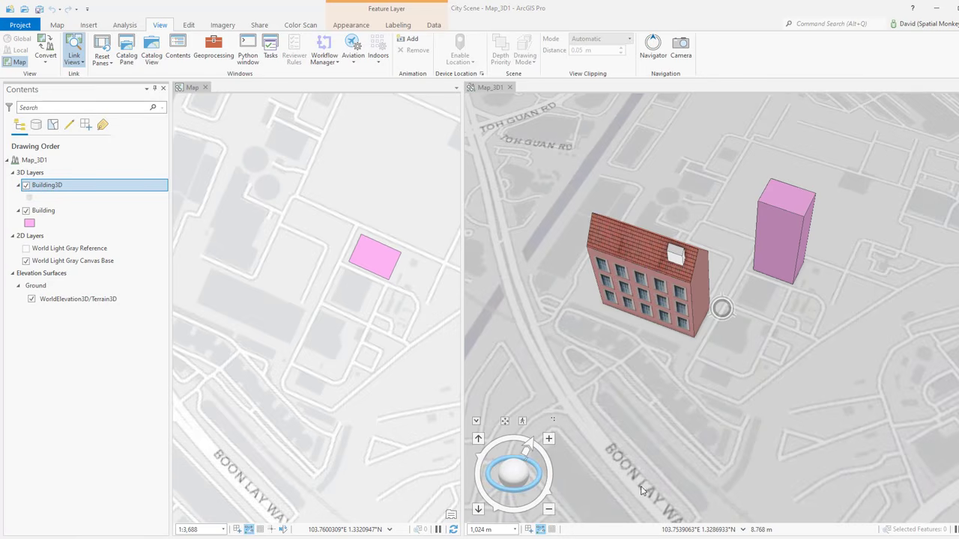
pyautogui.scroll(-4, 664, 445)
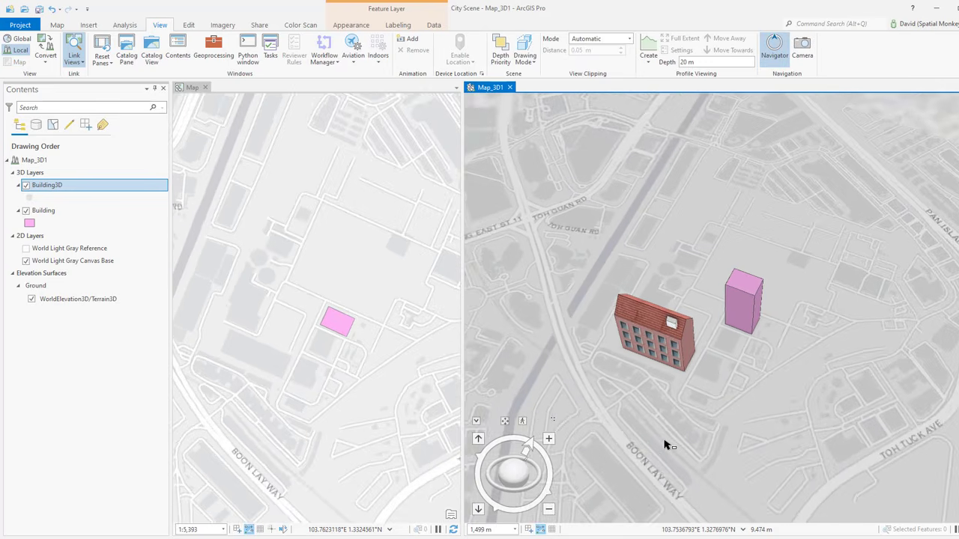
pyautogui.scroll(-4, 664, 445)
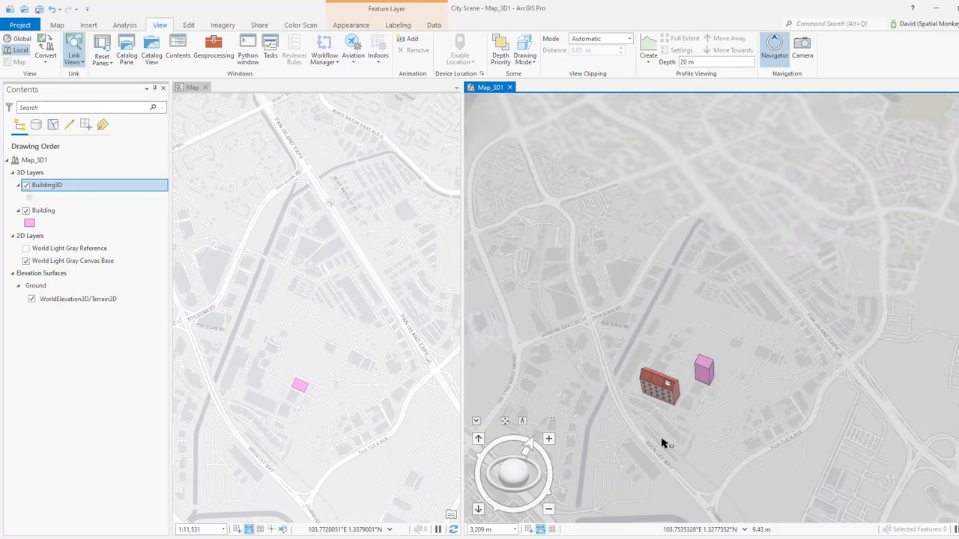
pyautogui.scroll(3, 664, 445)
pyautogui.moveTo(641, 418); pyautogui.dragTo(683, 417)
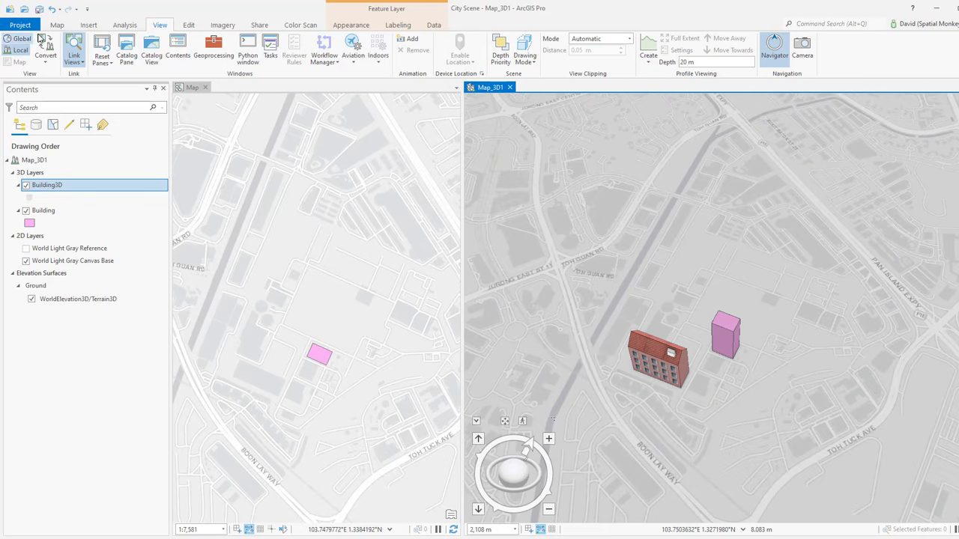
pyautogui.click(56, 26)
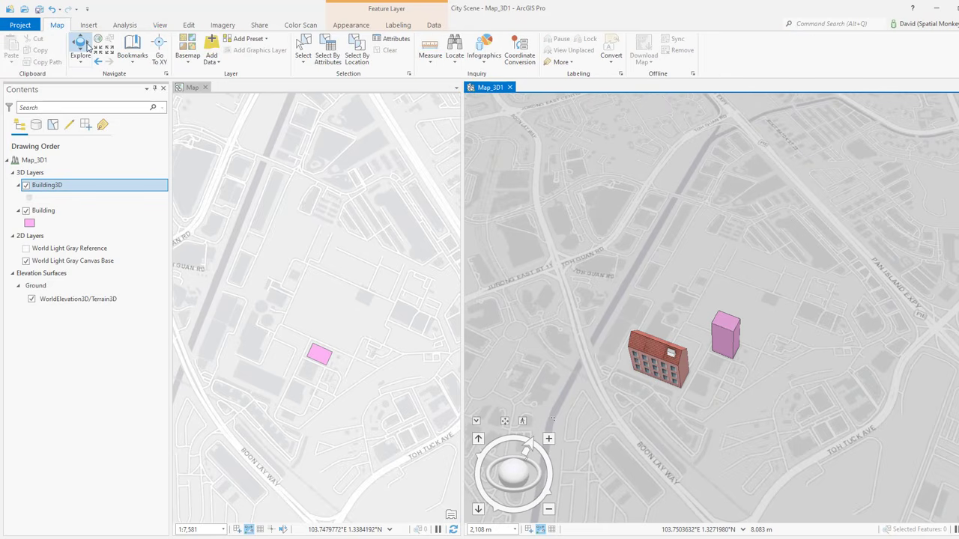
pyautogui.click(83, 47)
pyautogui.moveTo(687, 450); pyautogui.dragTo(654, 402)
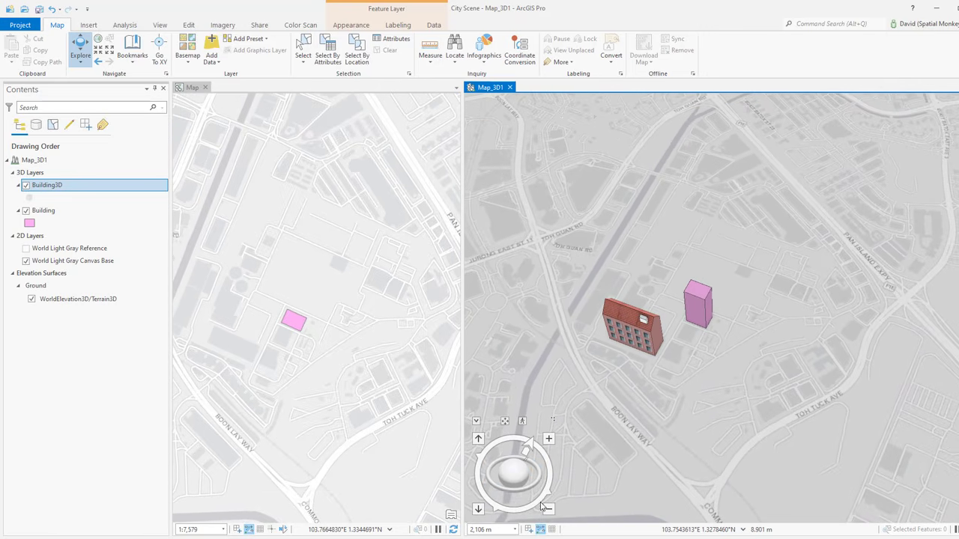